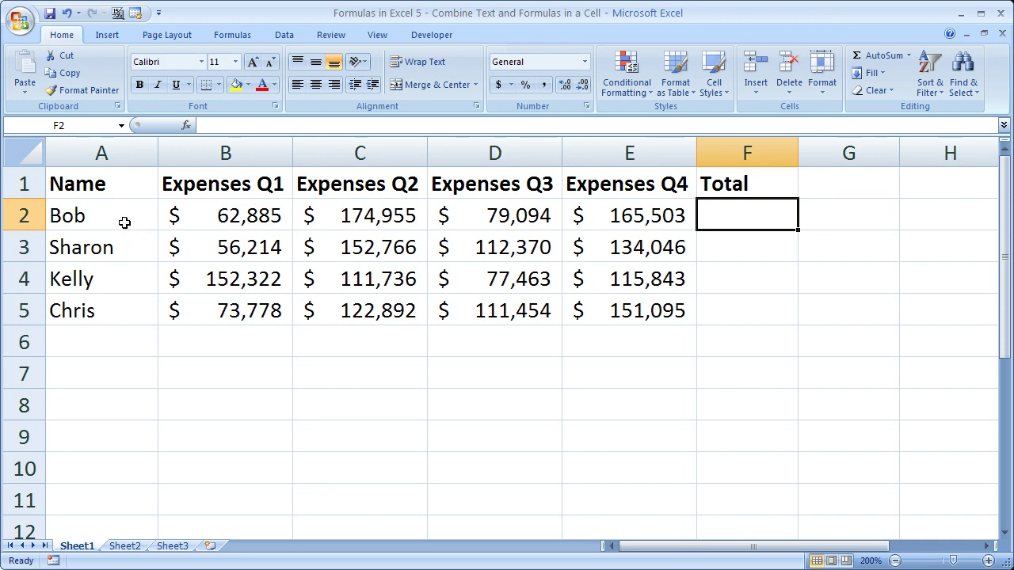
pyautogui.moveTo(125, 221); pyautogui.dragTo(118, 314)
pyautogui.moveTo(209, 217); pyautogui.dragTo(603, 302)
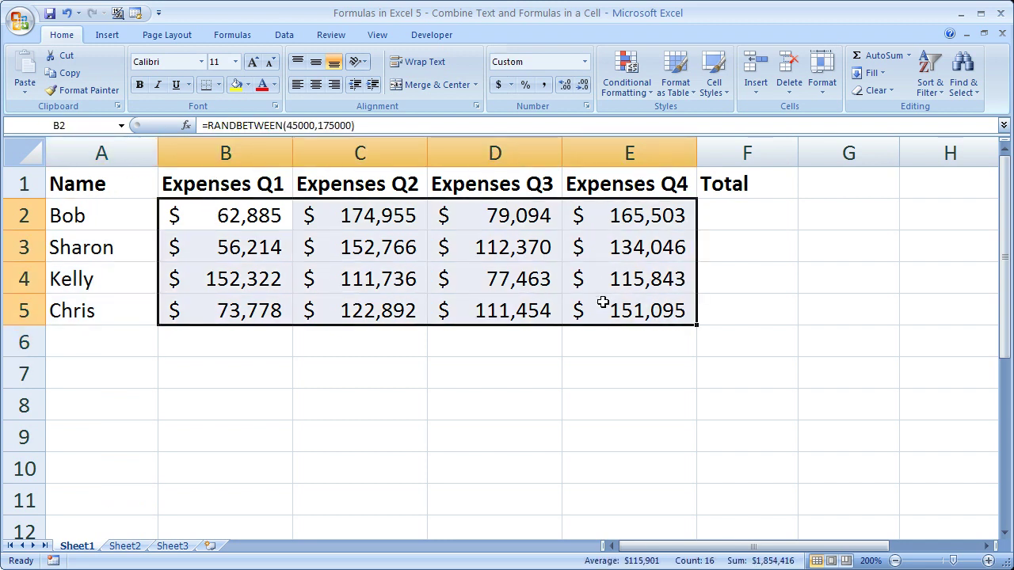
pyautogui.moveTo(127, 225); pyautogui.dragTo(134, 303)
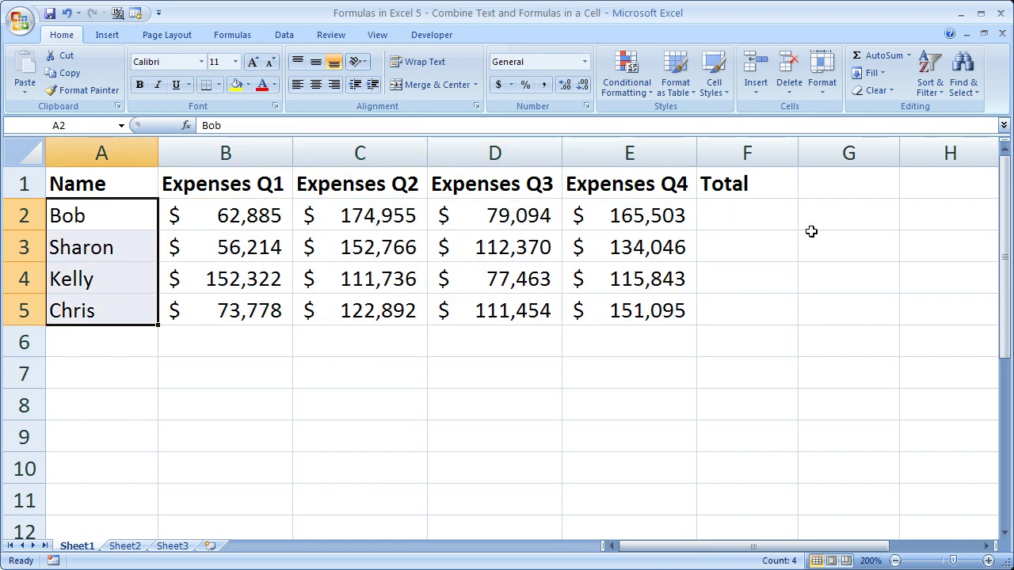
pyautogui.click(761, 223)
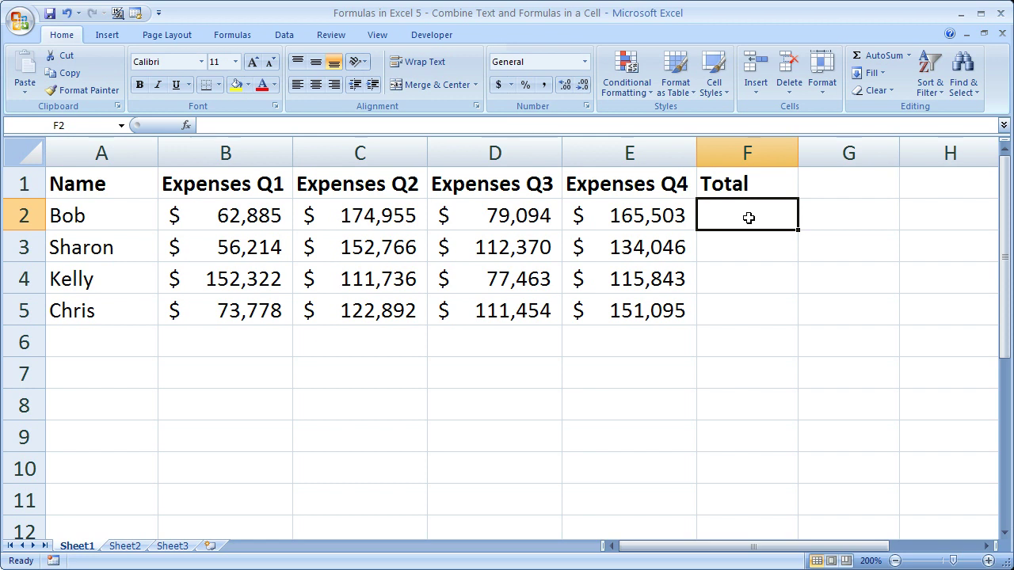
pyautogui.moveTo(108, 182); pyautogui.dragTo(650, 314)
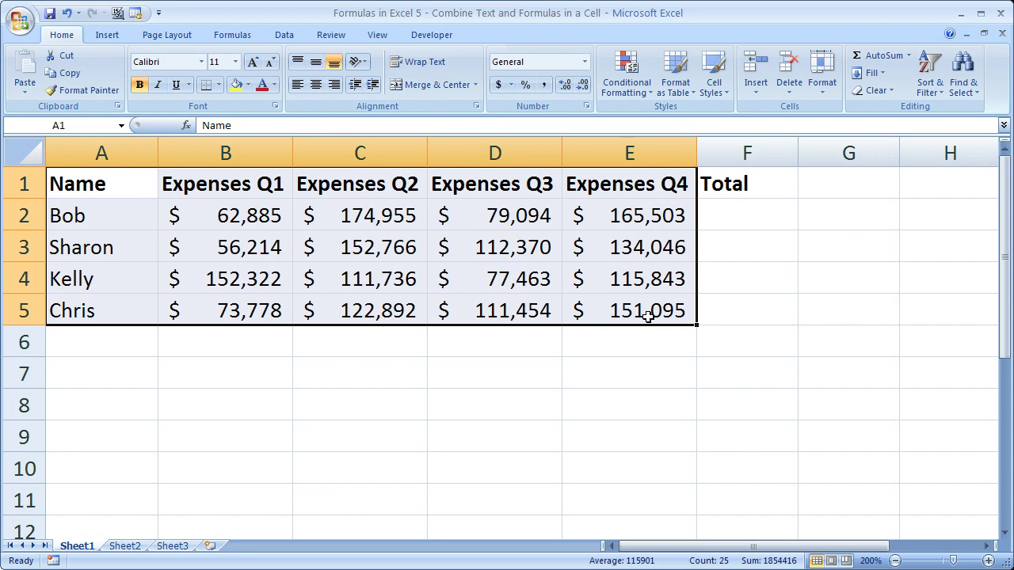
pyautogui.moveTo(752, 216); pyautogui.dragTo(748, 313)
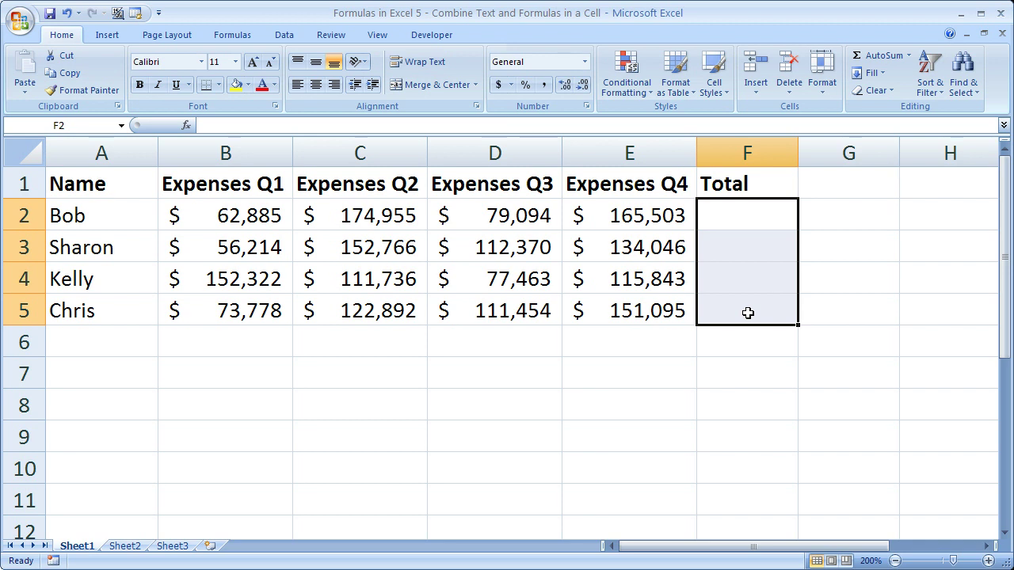
# Begin a formula in F2 with quoted text: the row's name in possessive form followed by "expenses were".
pyautogui.click(742, 216)
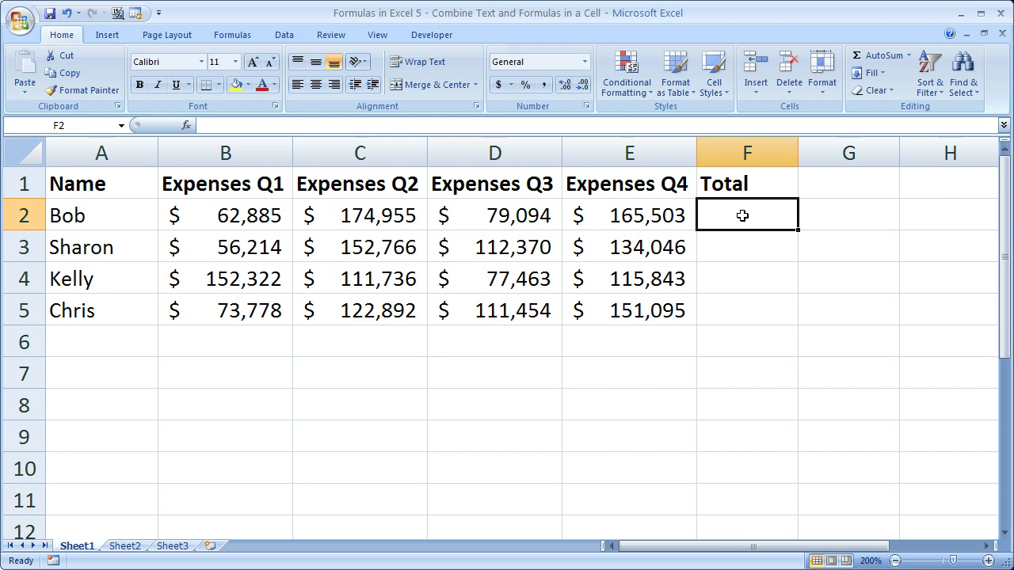
pyautogui.write('=')
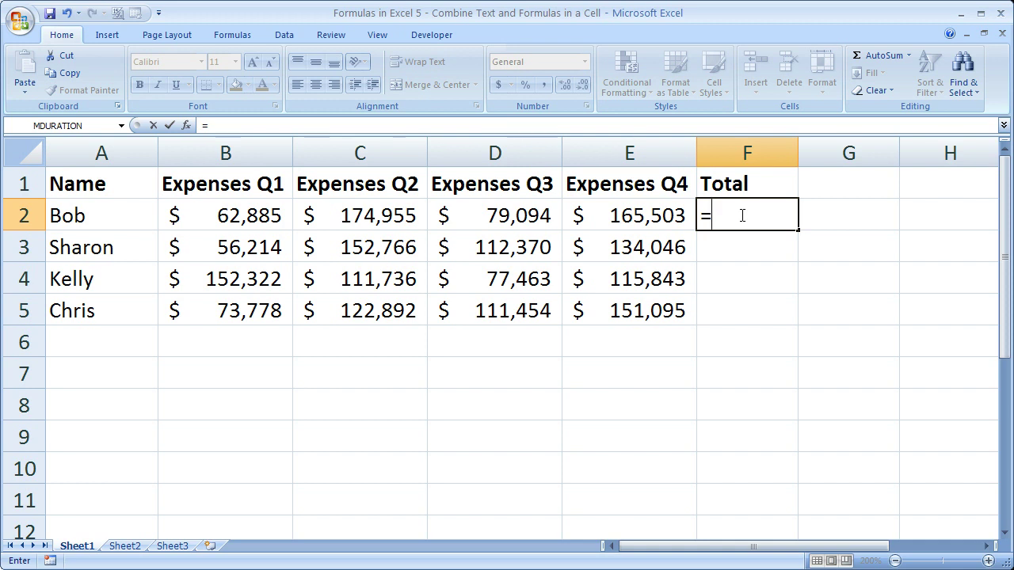
pyautogui.write('"Bob\'s Exp')
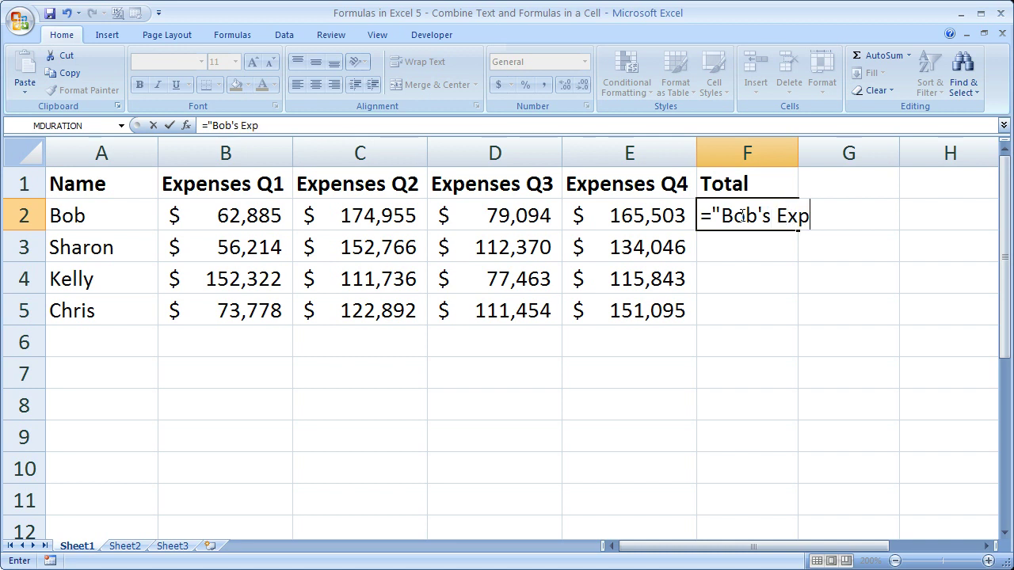
pyautogui.write('enses')
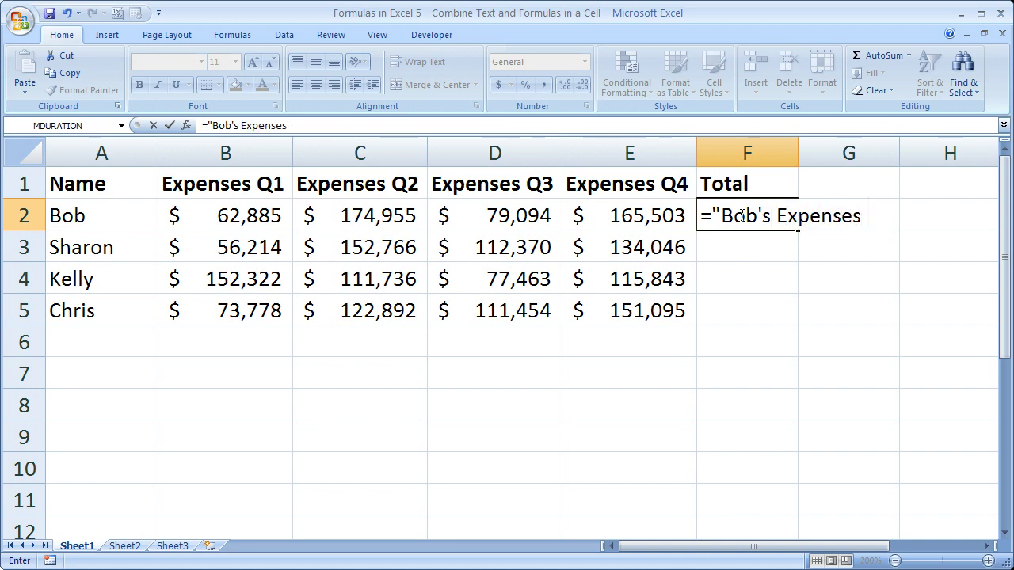
pyautogui.press('BackSpace')
pyautogui.press('BackSpace')
pyautogui.press('BackSpace')
pyautogui.press('BackSpace')
pyautogui.press('BackSpace')
pyautogui.press('BackSpace')
pyautogui.press('BackSpace')
pyautogui.press('BackSpace')
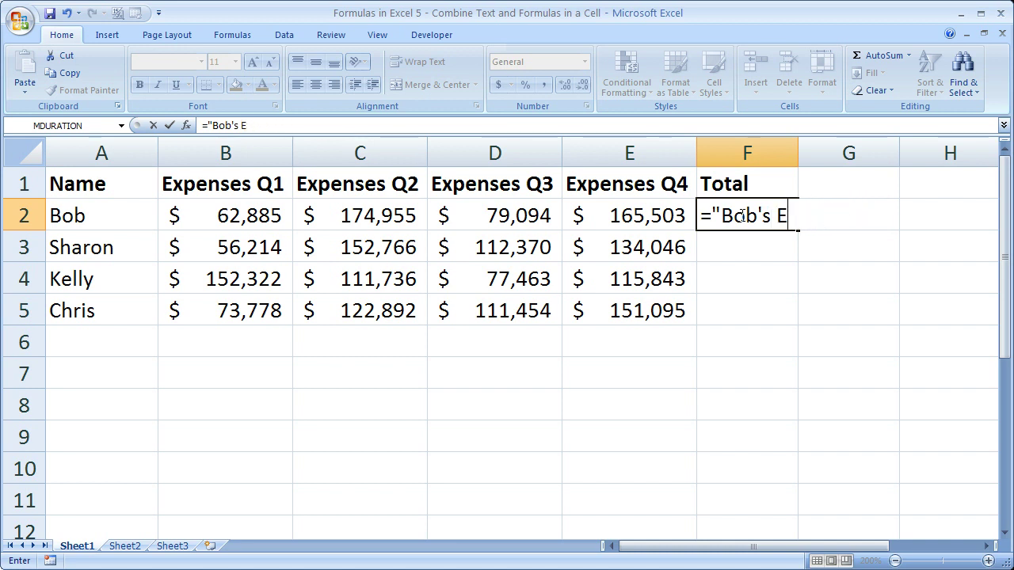
pyautogui.press('BackSpace')
pyautogui.write('expenses')
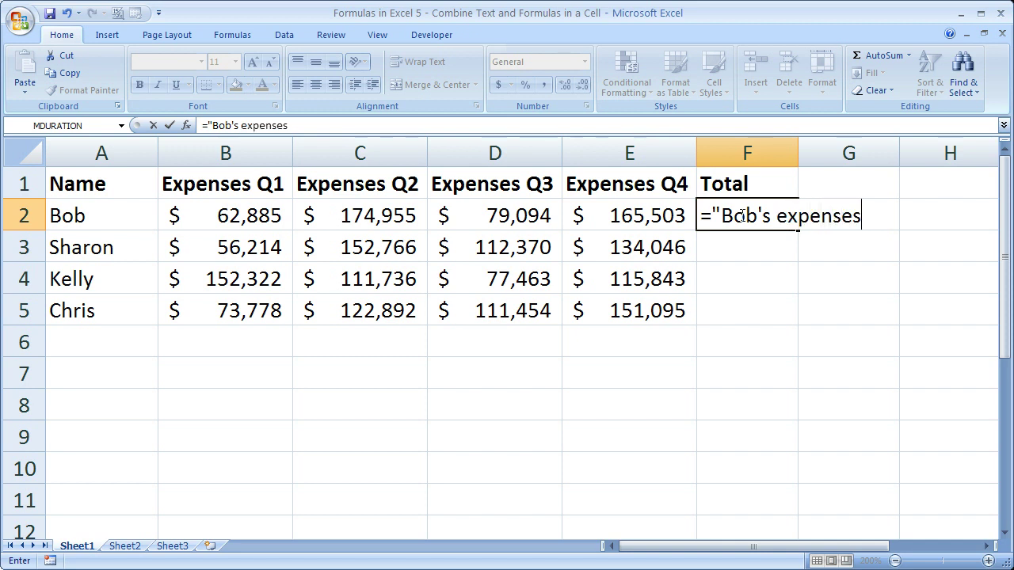
pyautogui.write(' were')
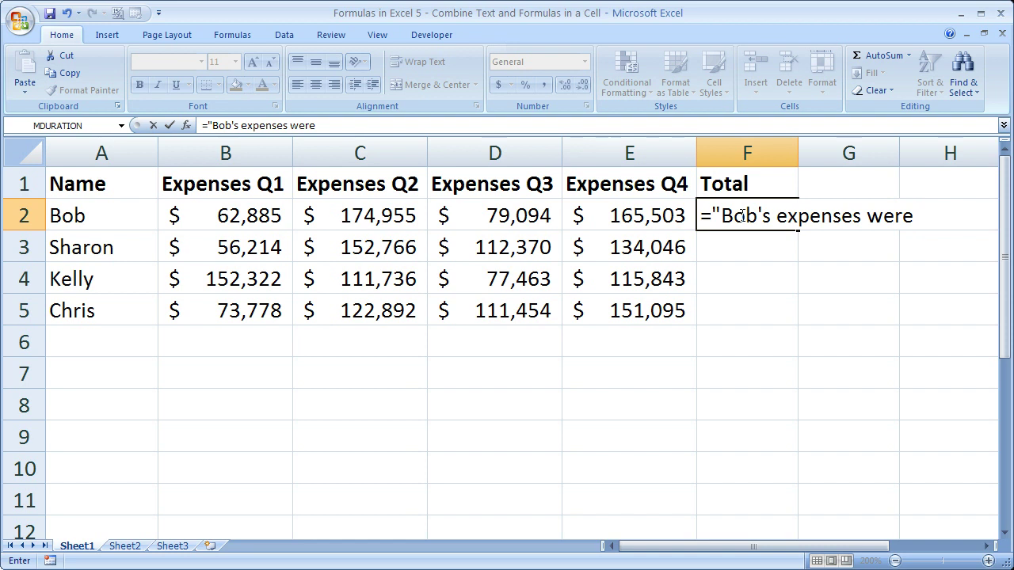
# Close the text string with a trailing space, join it to SUM(B2:E2) using an ampersand, and enter the F2 formula.
pyautogui.press('Left')
pyautogui.press('BackSpace')
pyautogui.press('BackSpace')
pyautogui.press('BackSpace')
pyautogui.write('"')
pyautogui.write('&')
pyautogui.write('sum')
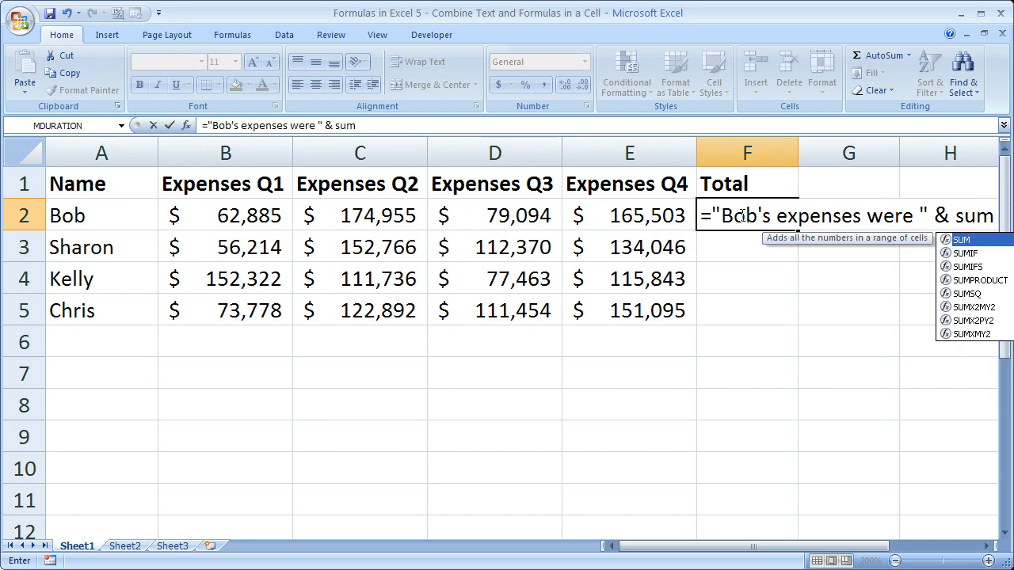
pyautogui.write('(')
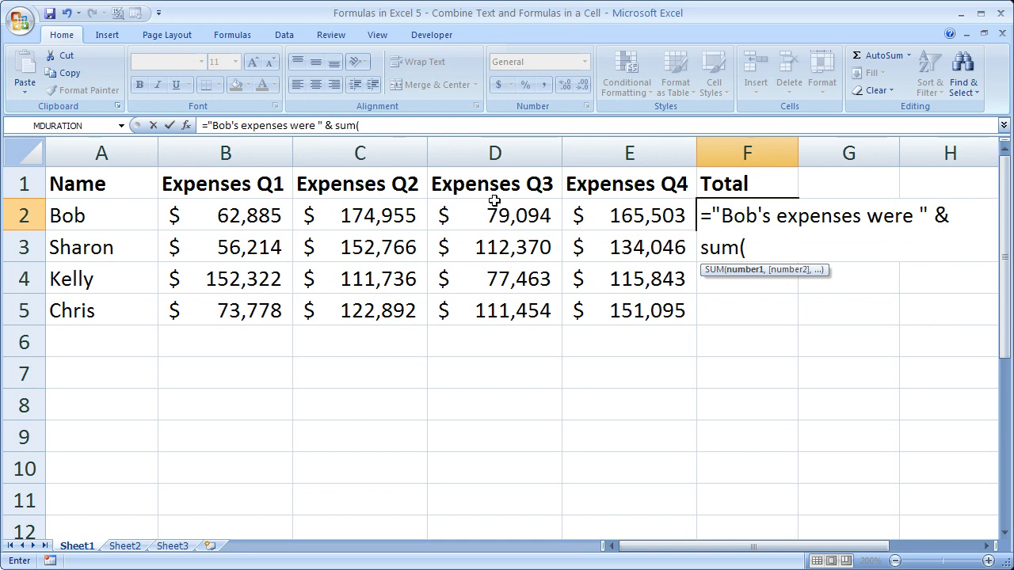
pyautogui.moveTo(246, 220); pyautogui.dragTo(614, 216)
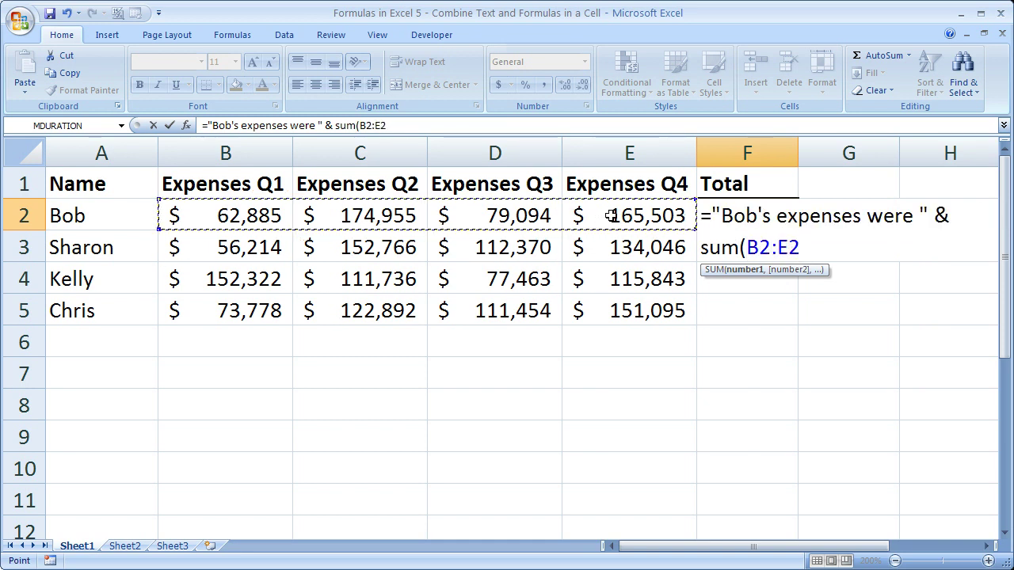
pyautogui.write(')')
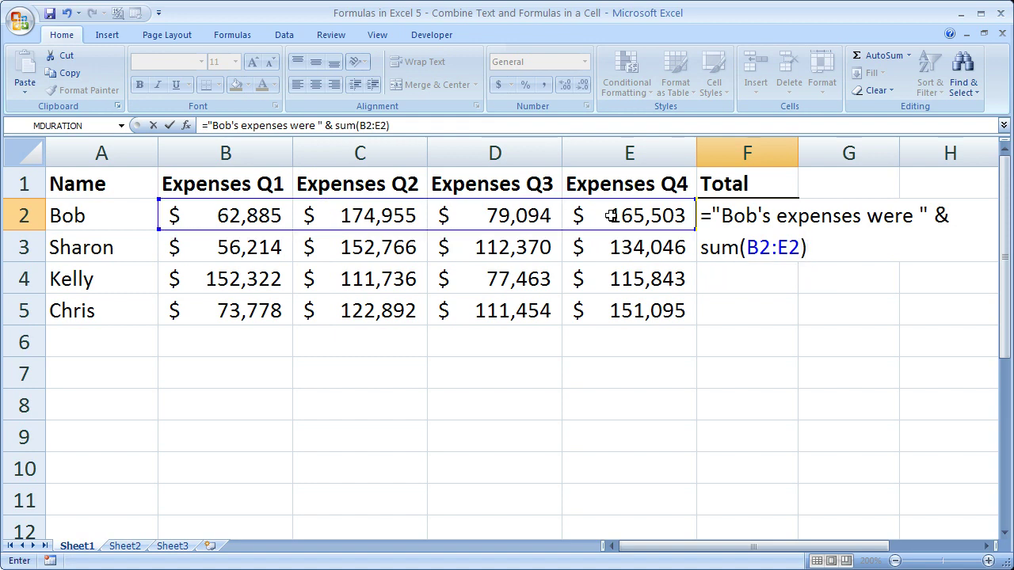
pyautogui.press('Return')
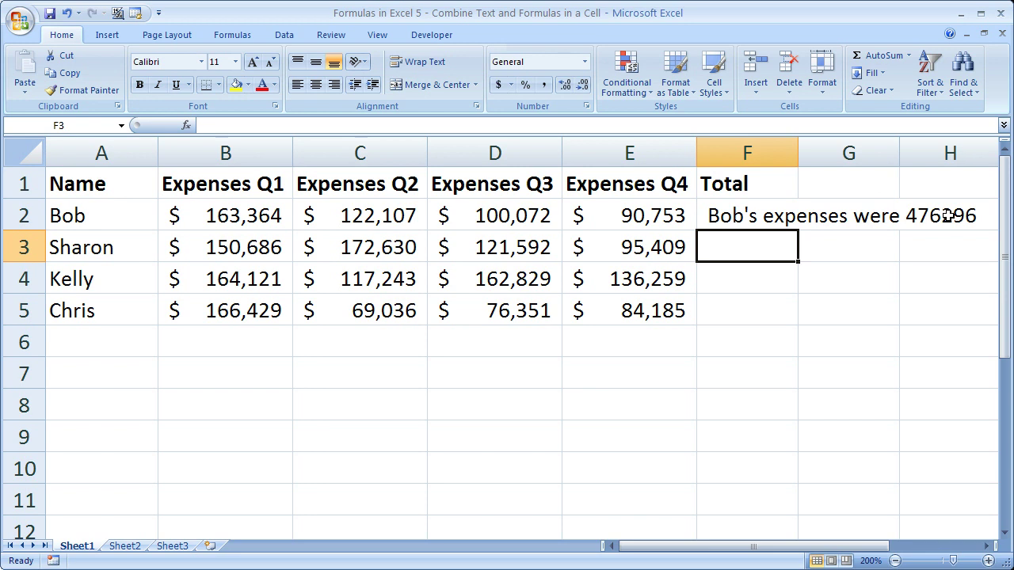
# Replace the RANDBETWEEN formulas in B2:E5 with their static values by pasting values over the same range.
pyautogui.click(625, 216)
pyautogui.click(256, 215)
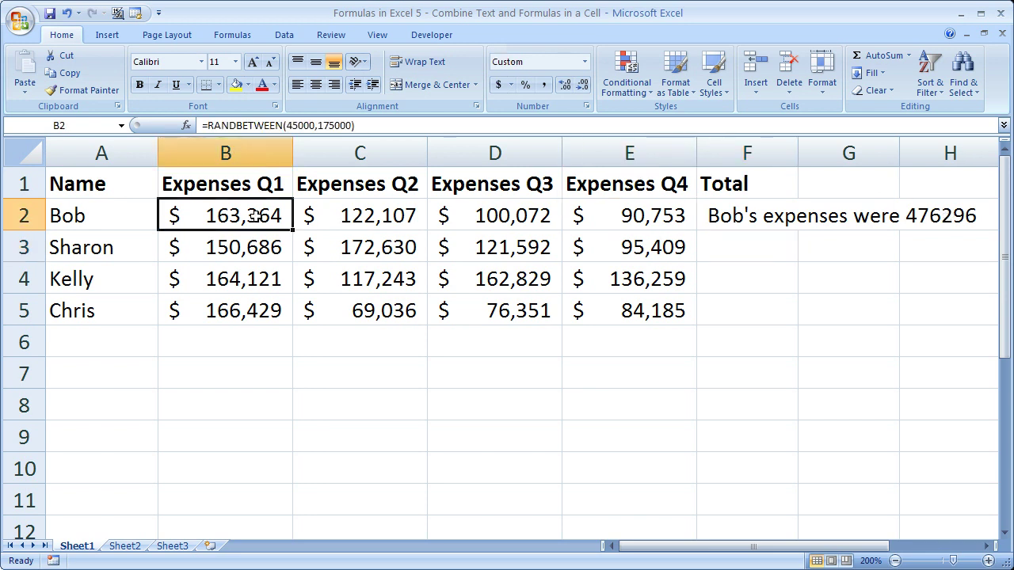
pyautogui.moveTo(256, 216); pyautogui.dragTo(648, 317)
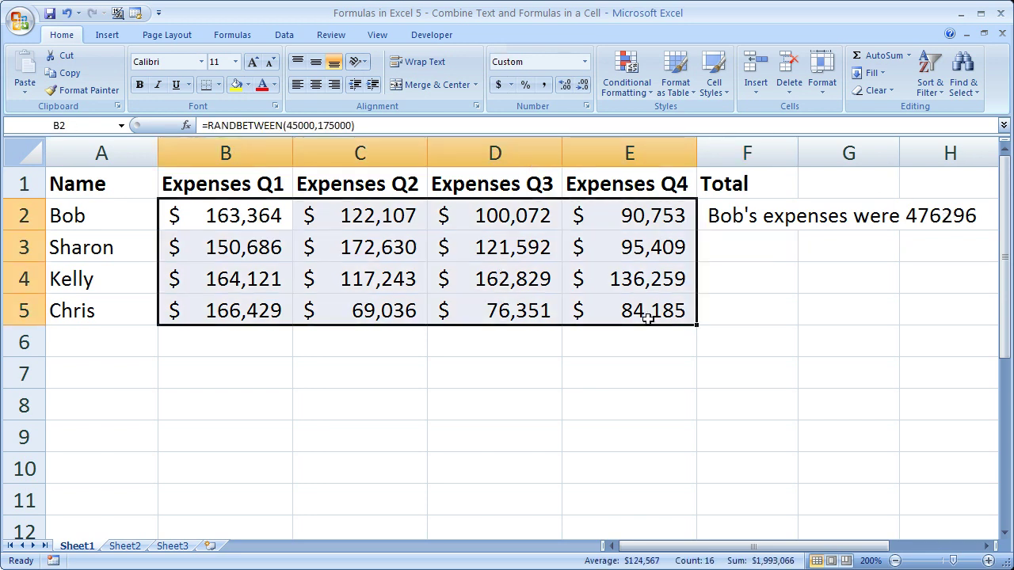
pyautogui.hotkey('ctrl', 'c')
pyautogui.hotkey('alt', 'e')
pyautogui.press('s')
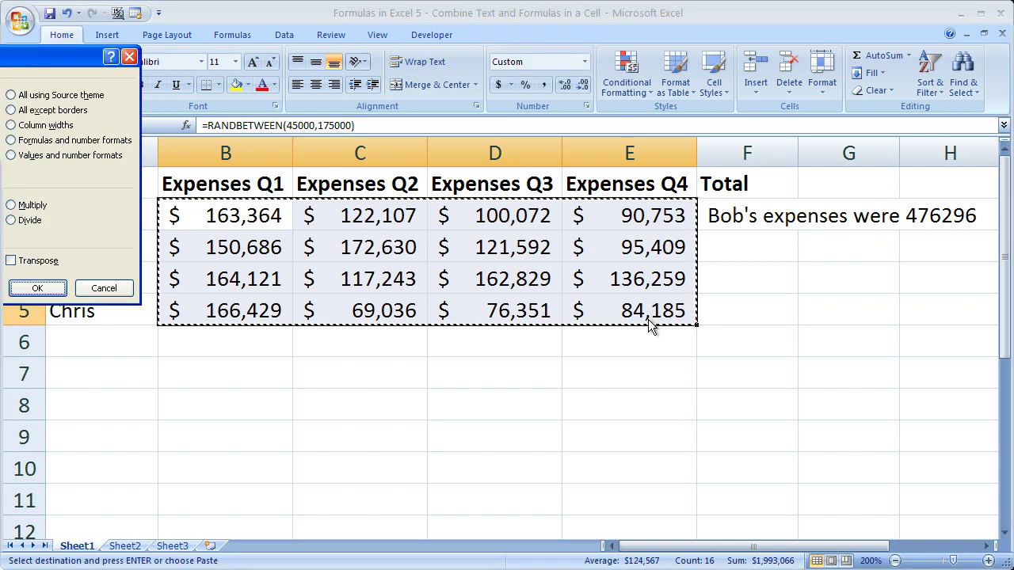
pyautogui.press('Return')
pyautogui.press('Escape')
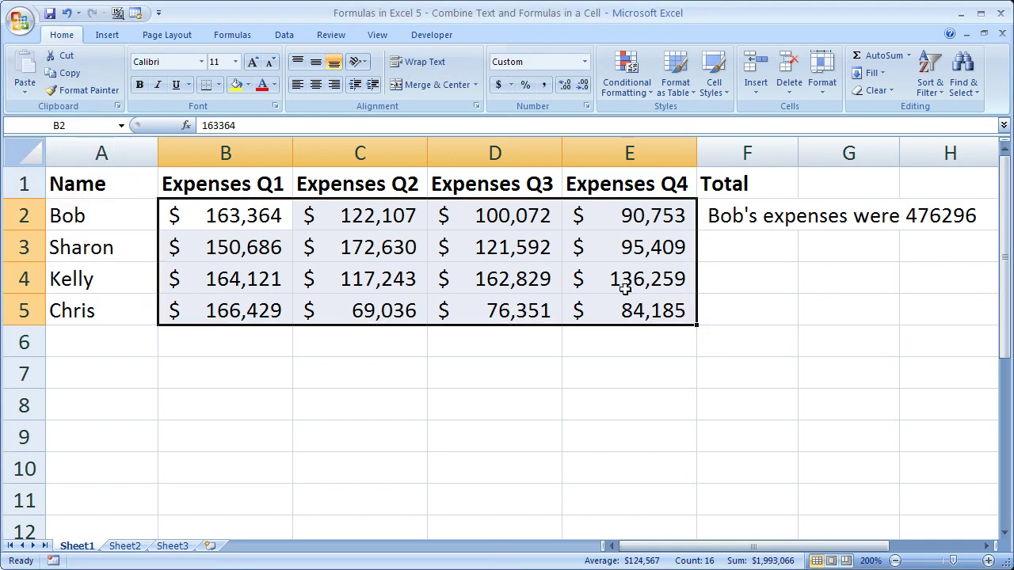
# Edit the F2 formula to add a dollar sign at the end of its text, just before the closing quotation mark.
pyautogui.click(632, 211)
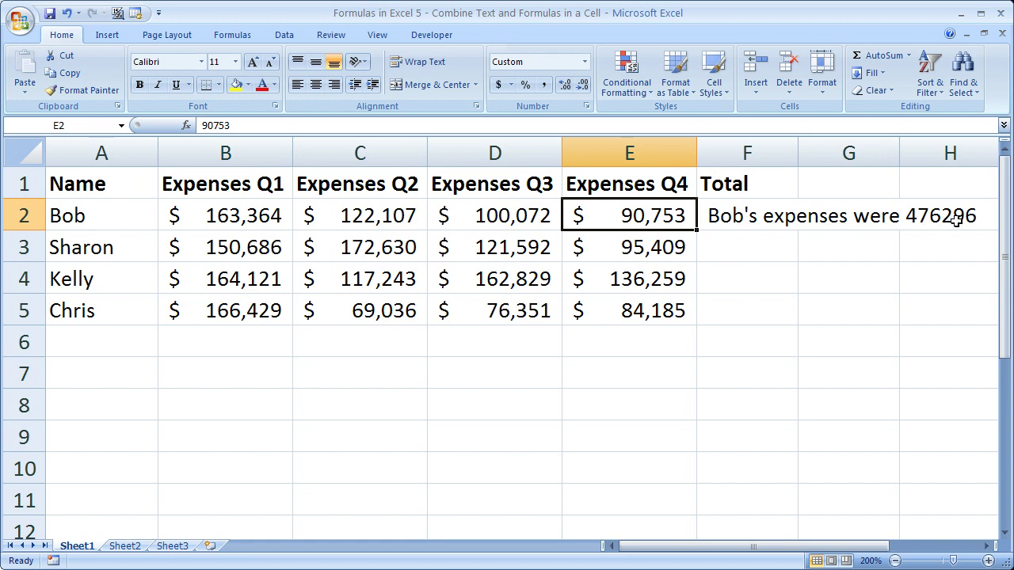
pyautogui.doubleClick(735, 215)
pyautogui.click(915, 213)
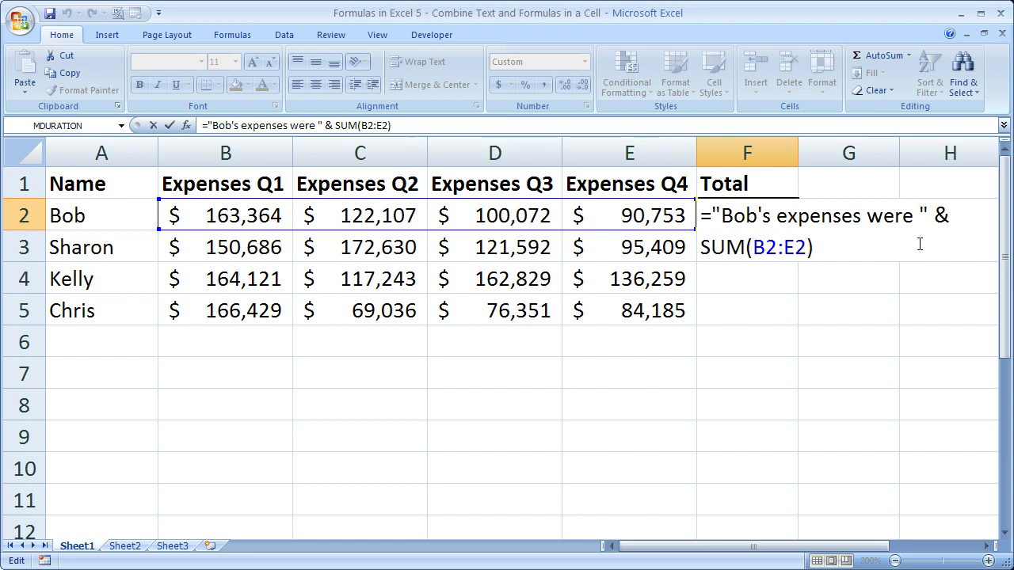
pyautogui.write('$')
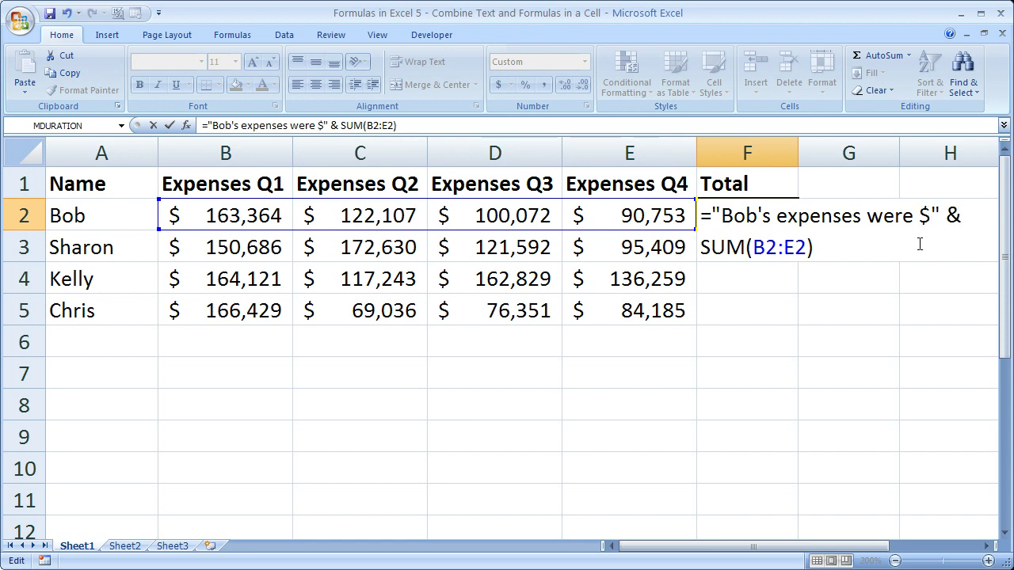
pyautogui.press('Return')
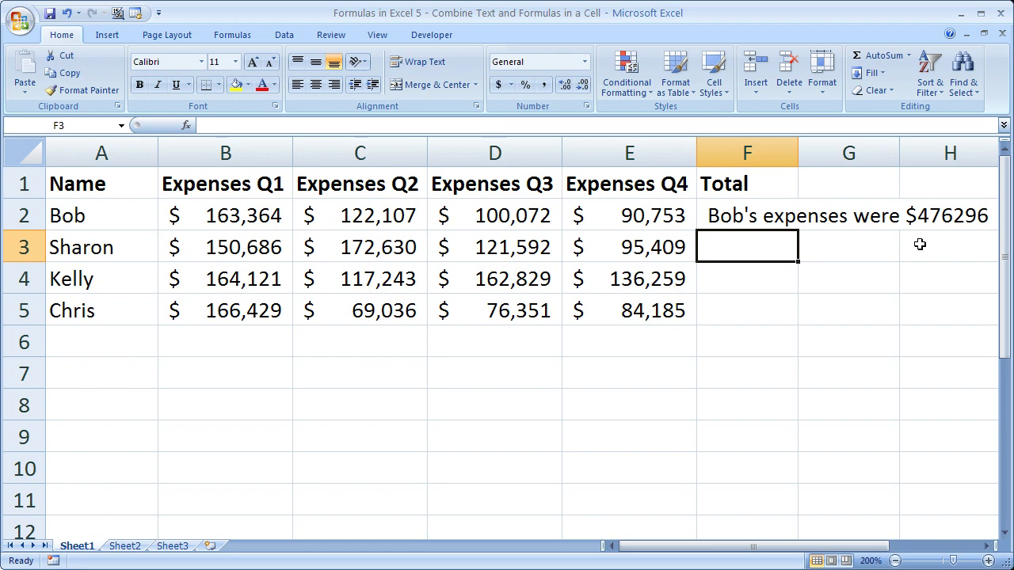
# Try filling the F2 formula down through F5, and clear the copies from F3:F5.
pyautogui.click(773, 216)
pyautogui.moveTo(798, 229); pyautogui.dragTo(800, 318)
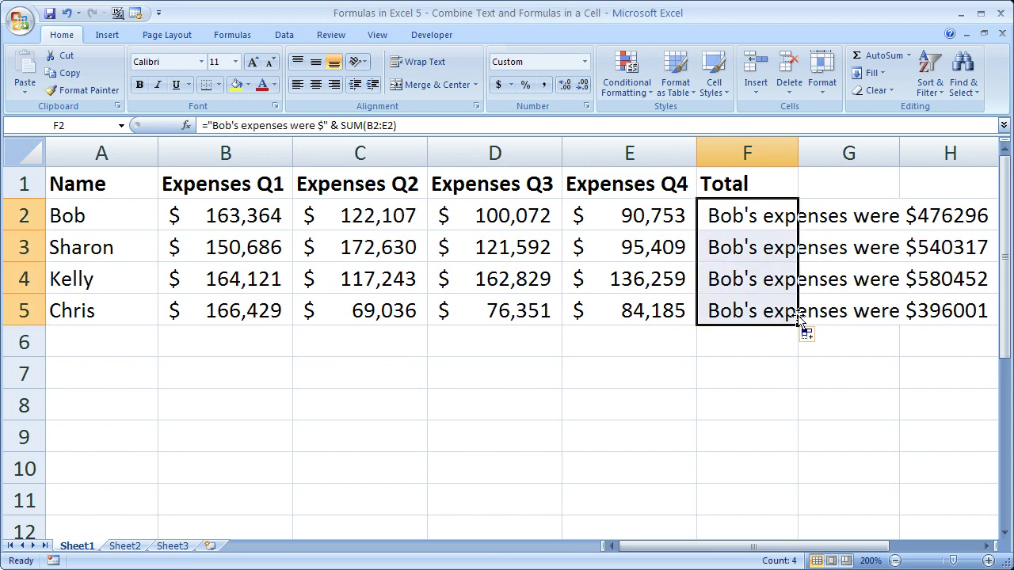
pyautogui.click(729, 249)
pyautogui.click(728, 281)
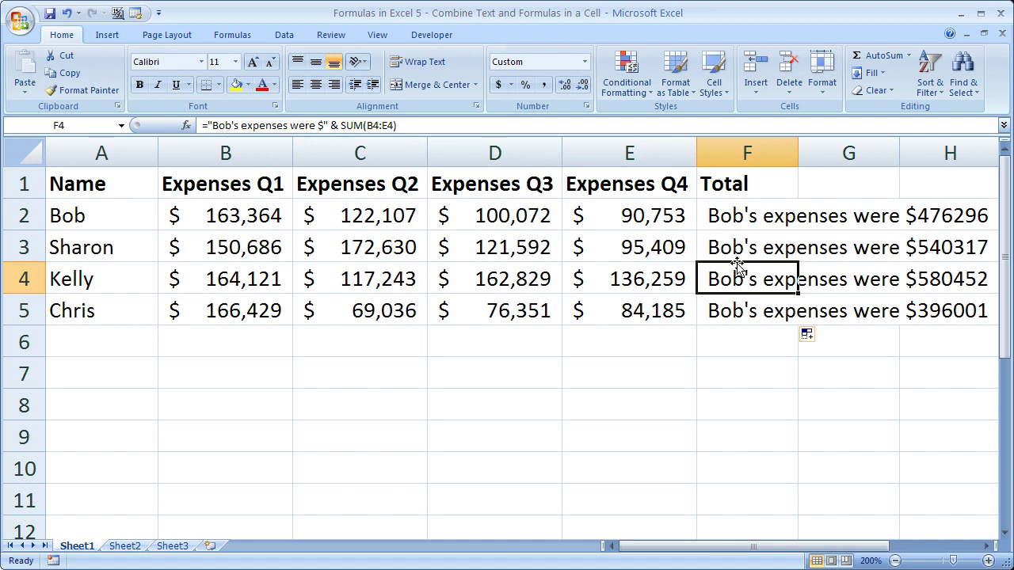
pyautogui.moveTo(736, 250); pyautogui.dragTo(735, 310)
pyautogui.press('Delete')
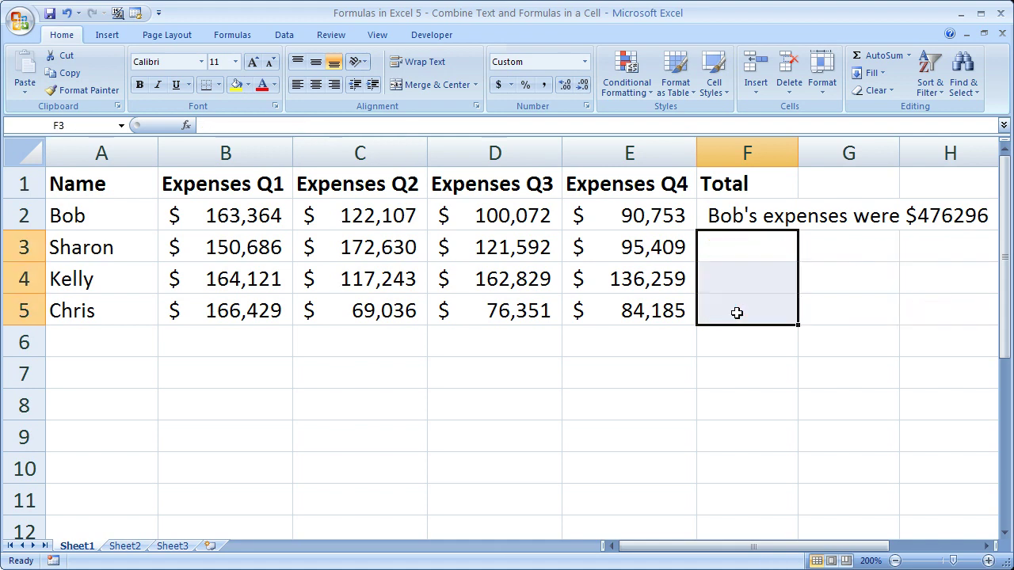
# Examine the ampersand that joins the quoted text to the SUM function in F2's formula.
pyautogui.doubleClick(736, 216)
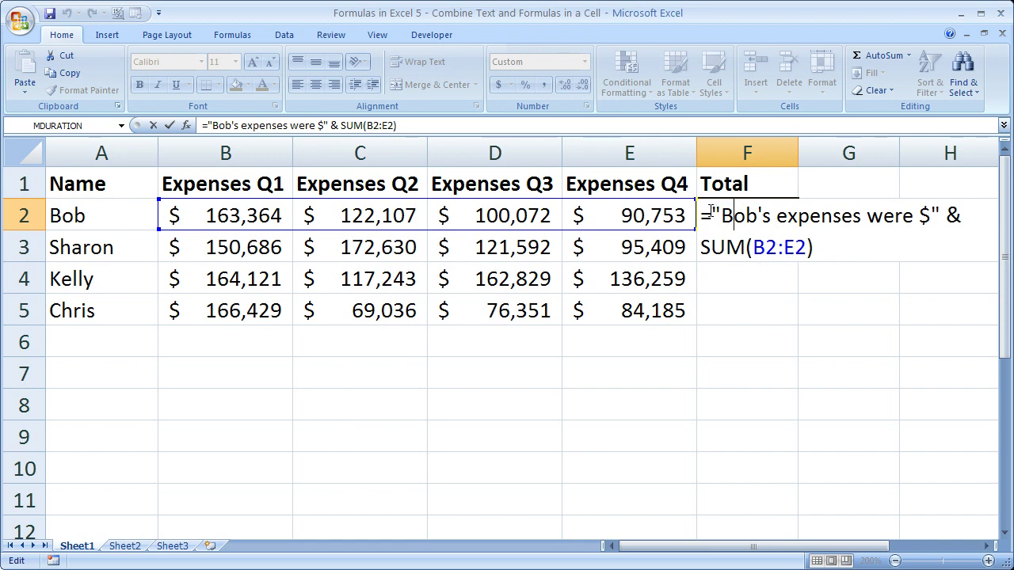
pyautogui.doubleClick(951, 215)
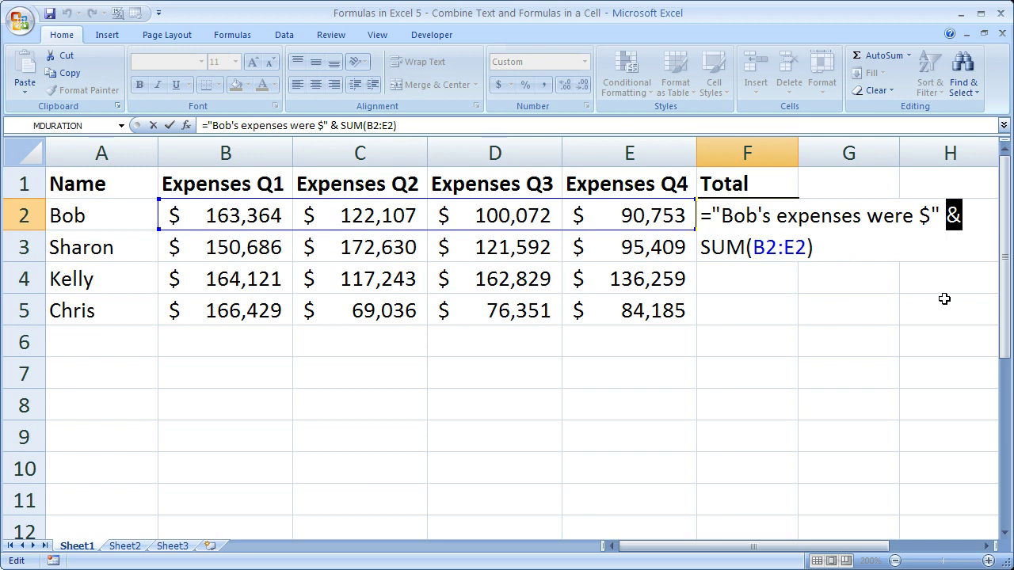
pyautogui.press('Return')
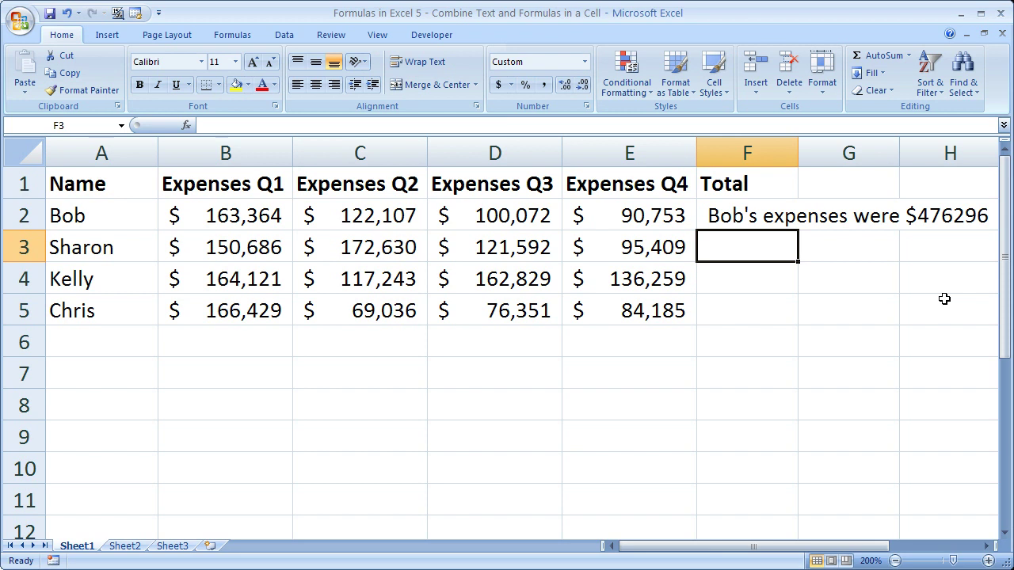
pyautogui.write('=')
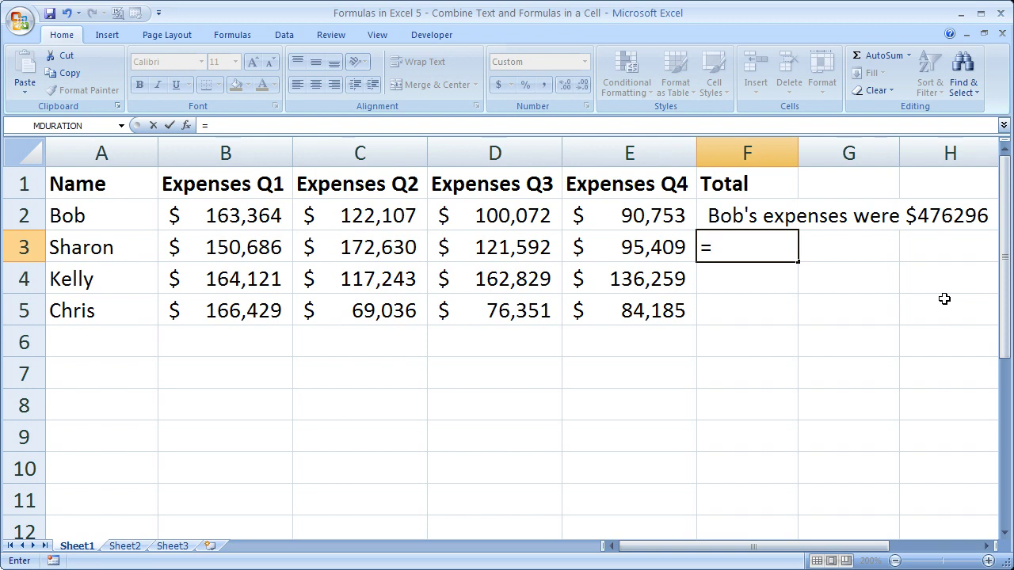
pyautogui.moveTo(944, 299); pyautogui.dragTo(659, 343)
pyautogui.press('Escape')
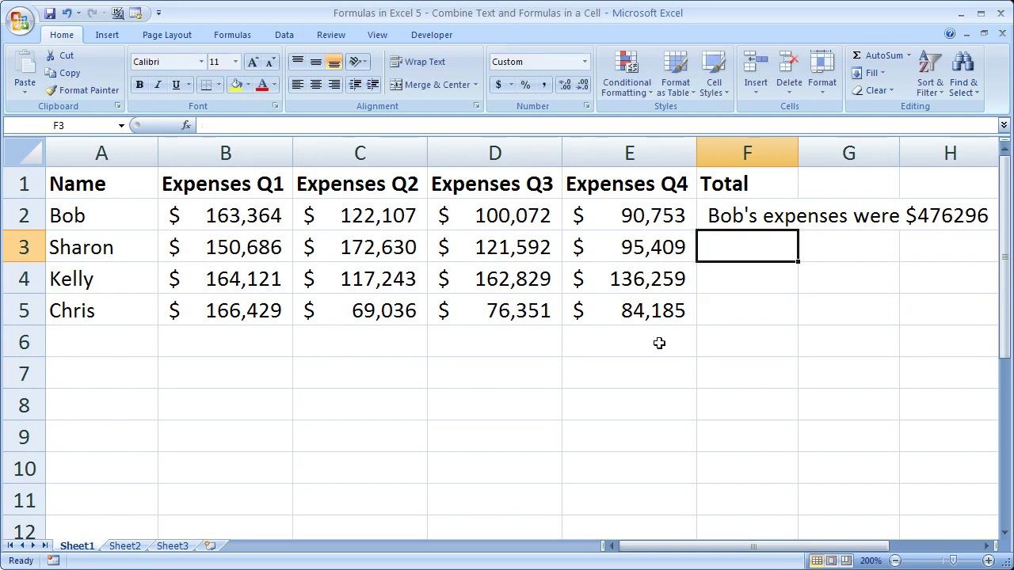
# Begin a formula in F3 that joins the name in A3 to the text "'s expenses were $" with an ampersand.
pyautogui.write('=')
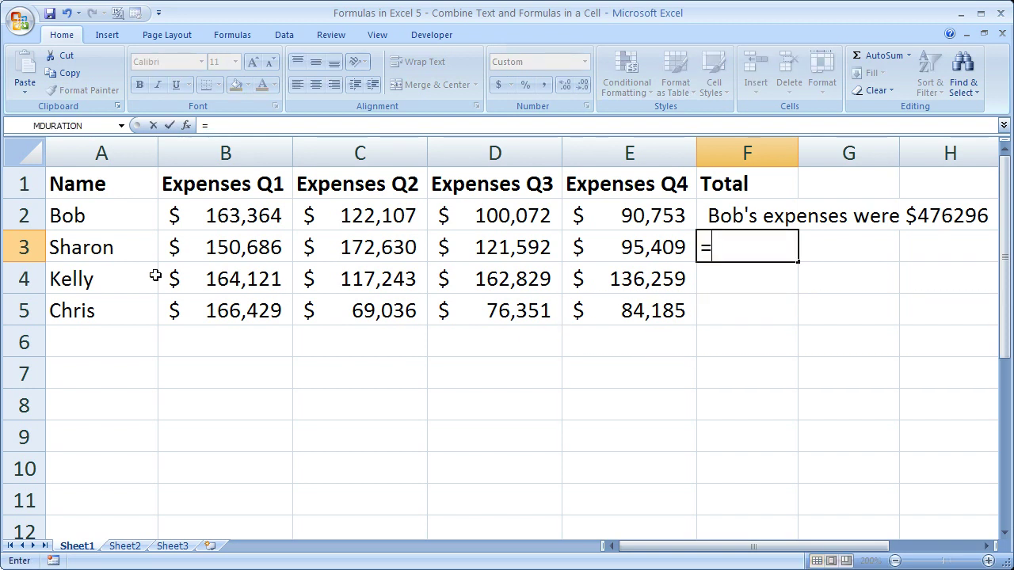
pyautogui.click(111, 249)
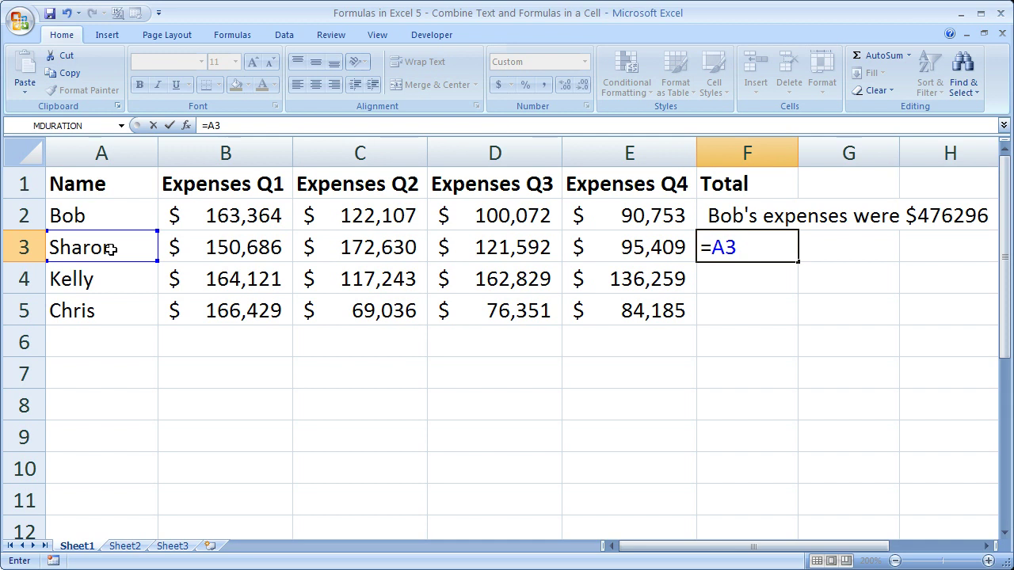
pyautogui.write('& "')
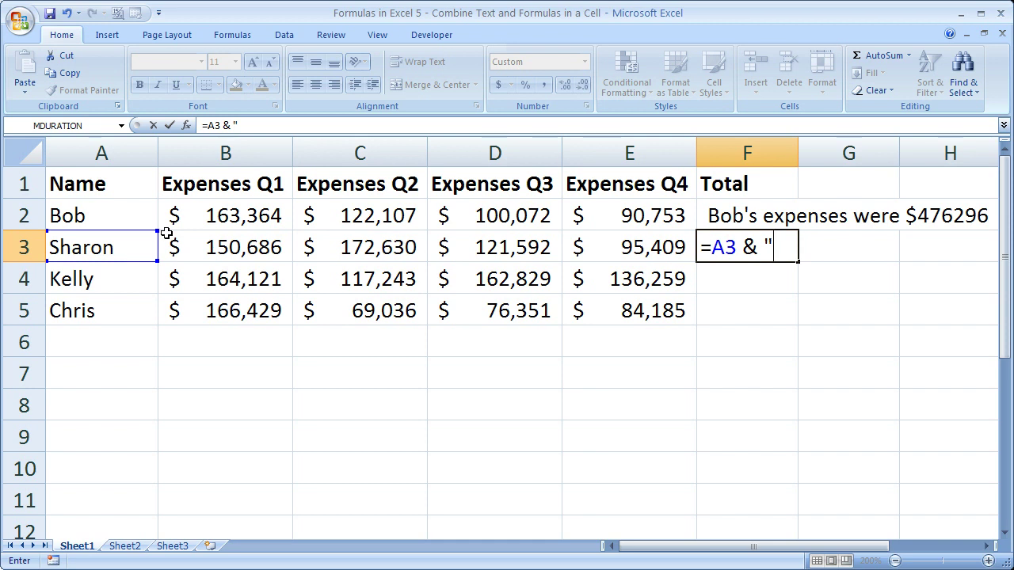
pyautogui.write("'s expense")
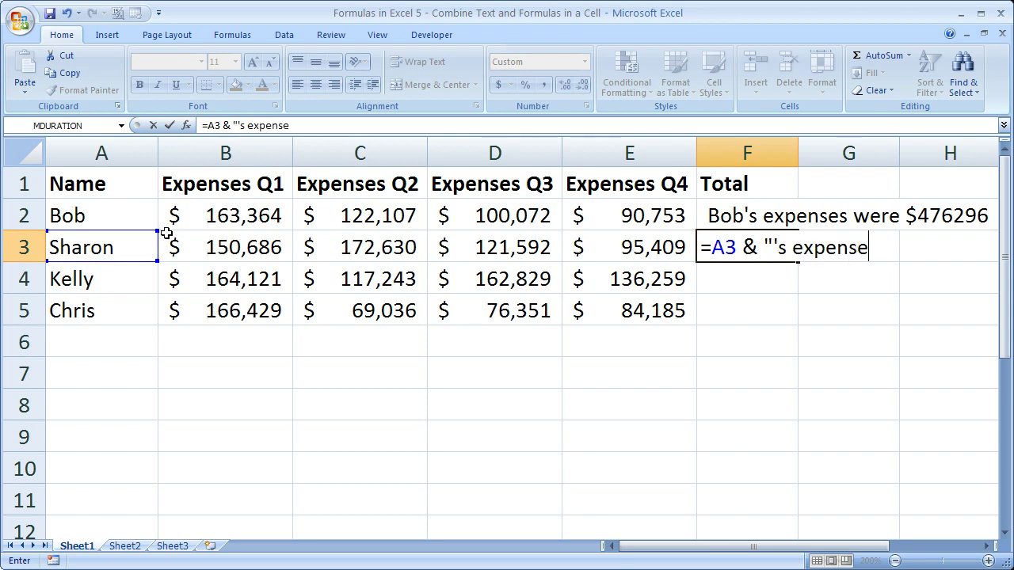
pyautogui.write('swerew')
pyautogui.press('BackSpace')
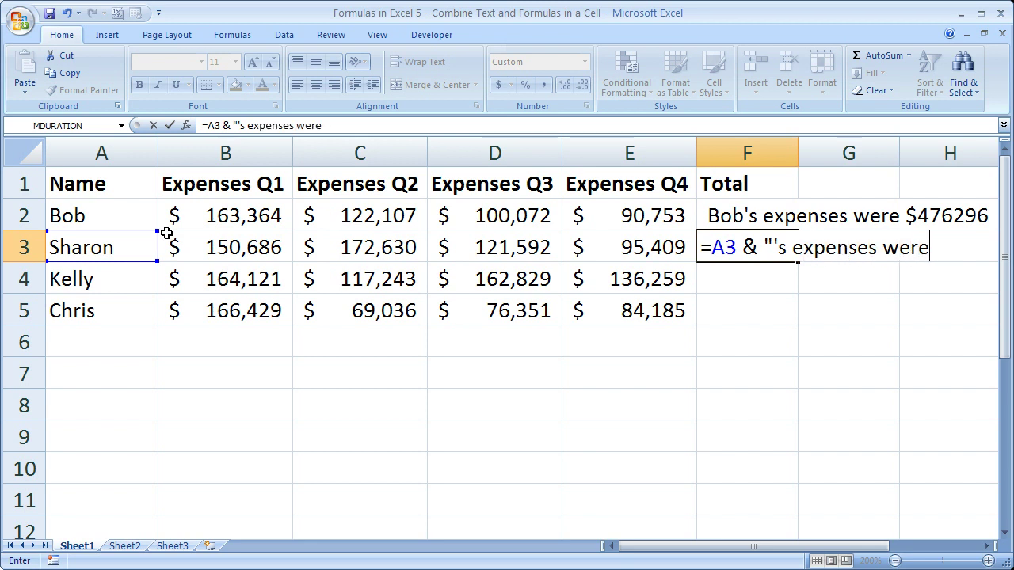
pyautogui.write('$"')
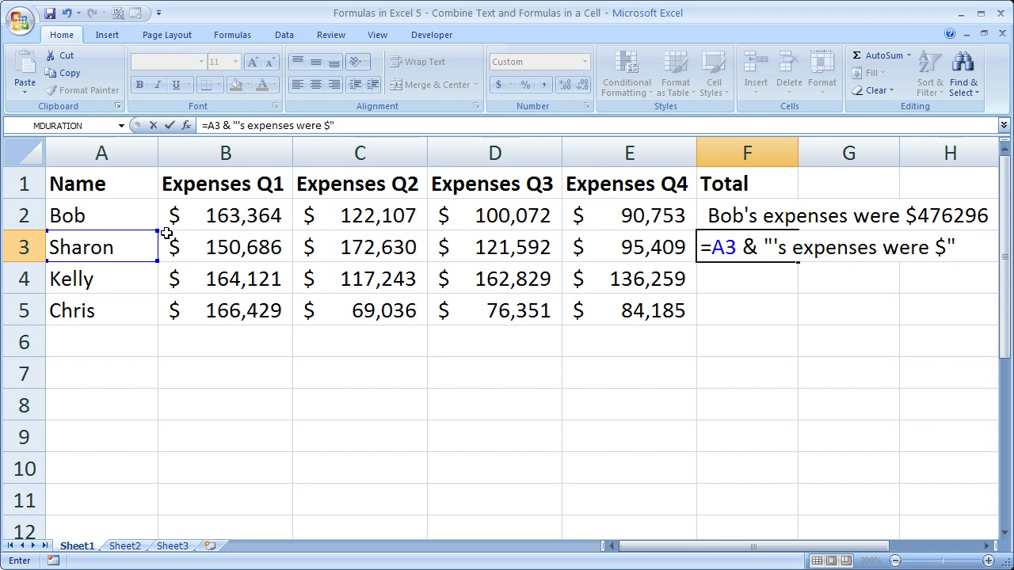
# Complete the F3 formula by joining SUM(B3:E3) after the quoted text.
pyautogui.write(' & sum')
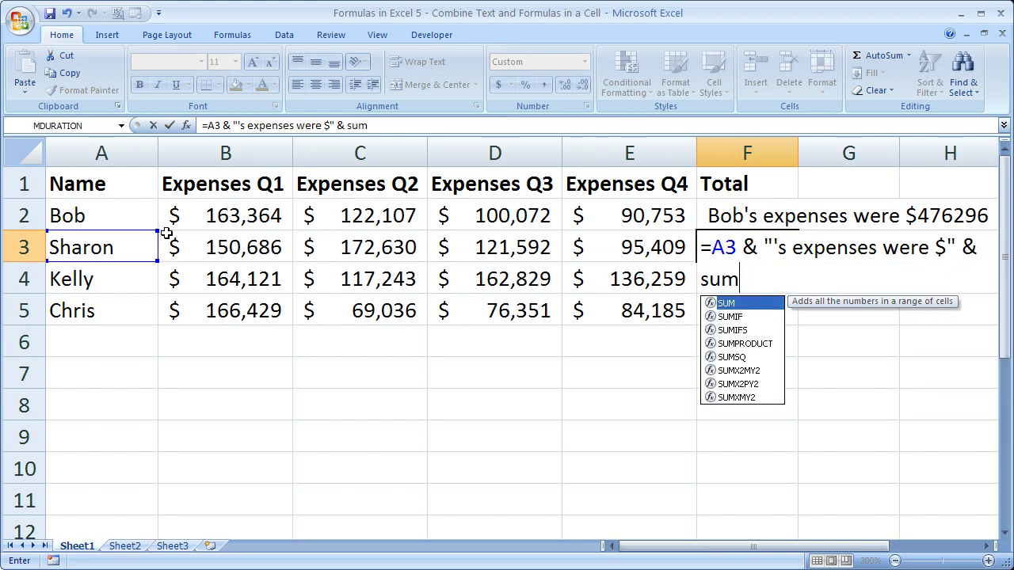
pyautogui.write('(')
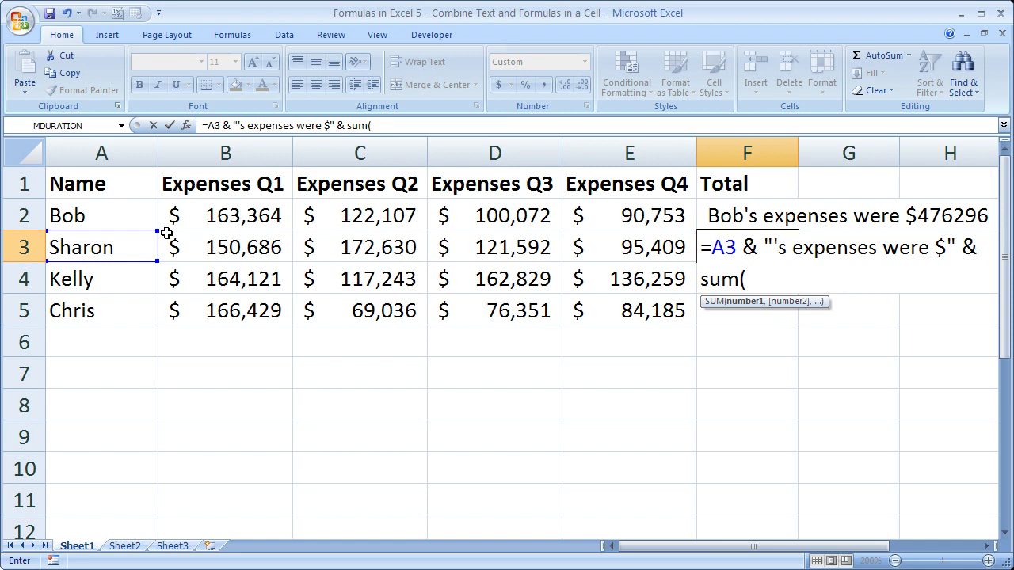
pyautogui.moveTo(235, 246); pyautogui.dragTo(618, 244)
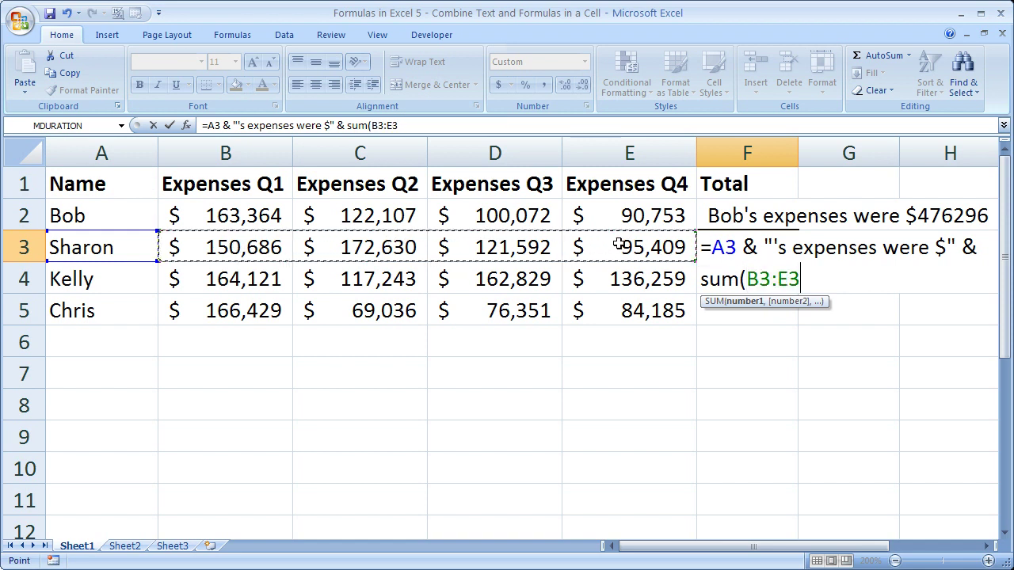
pyautogui.write(')')
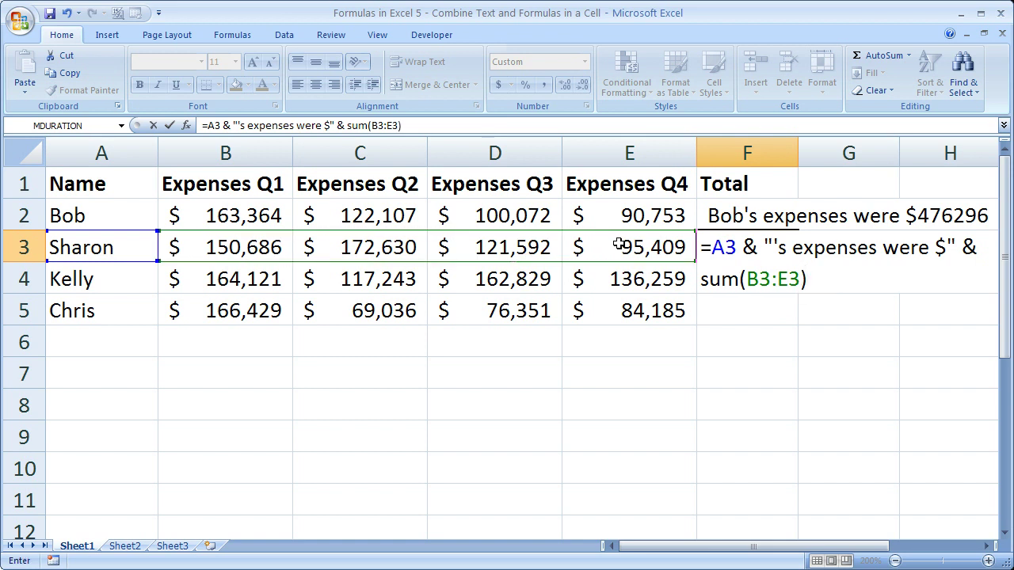
pyautogui.press('Return')
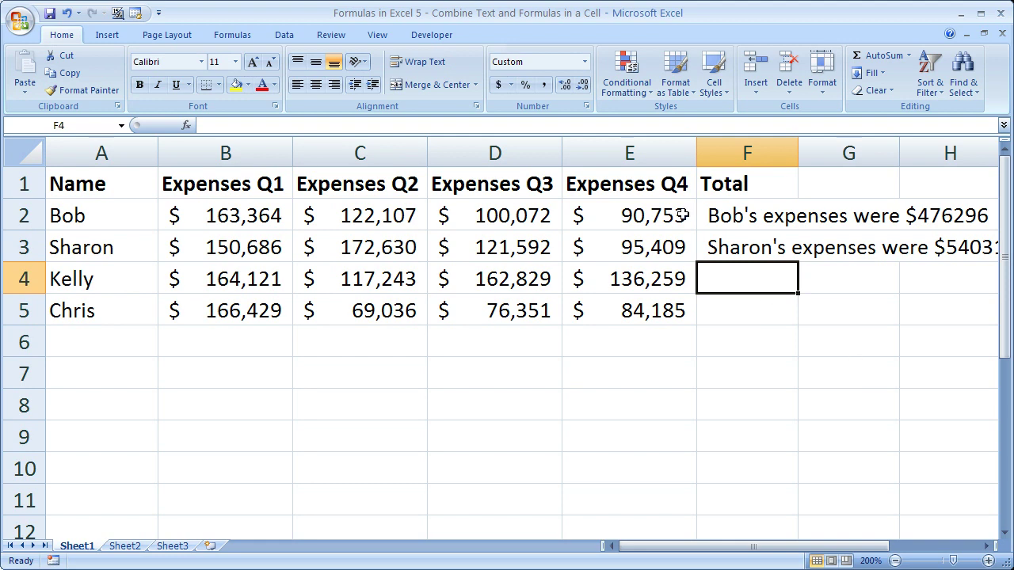
# Narrow the four quarterly expense columns, B through E, slightly.
pyautogui.moveTo(695, 156); pyautogui.dragTo(689, 154)
pyautogui.moveTo(561, 152); pyautogui.dragTo(555, 155)
pyautogui.moveTo(429, 156); pyautogui.dragTo(419, 161)
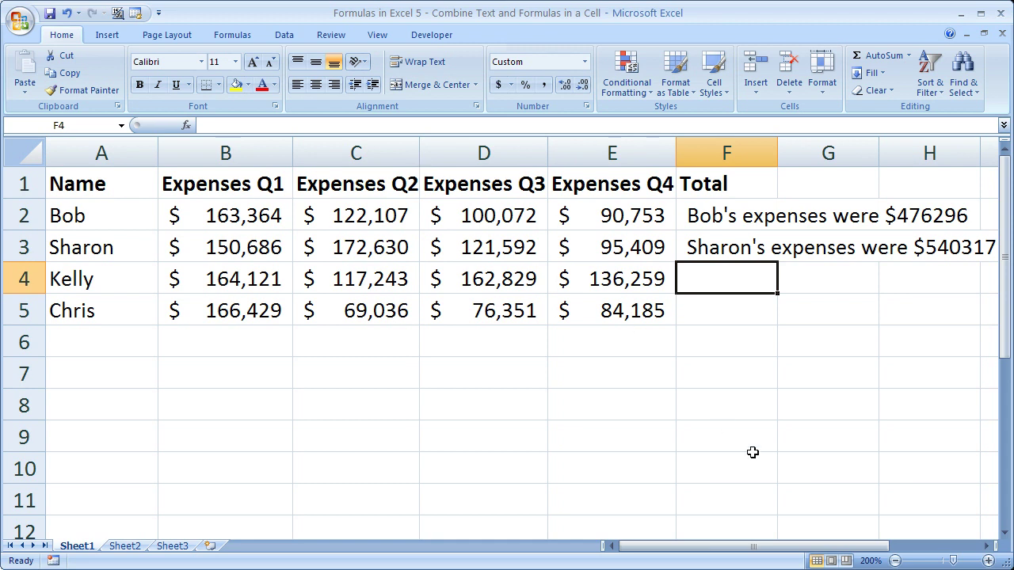
pyautogui.moveTo(292, 152); pyautogui.dragTo(285, 152)
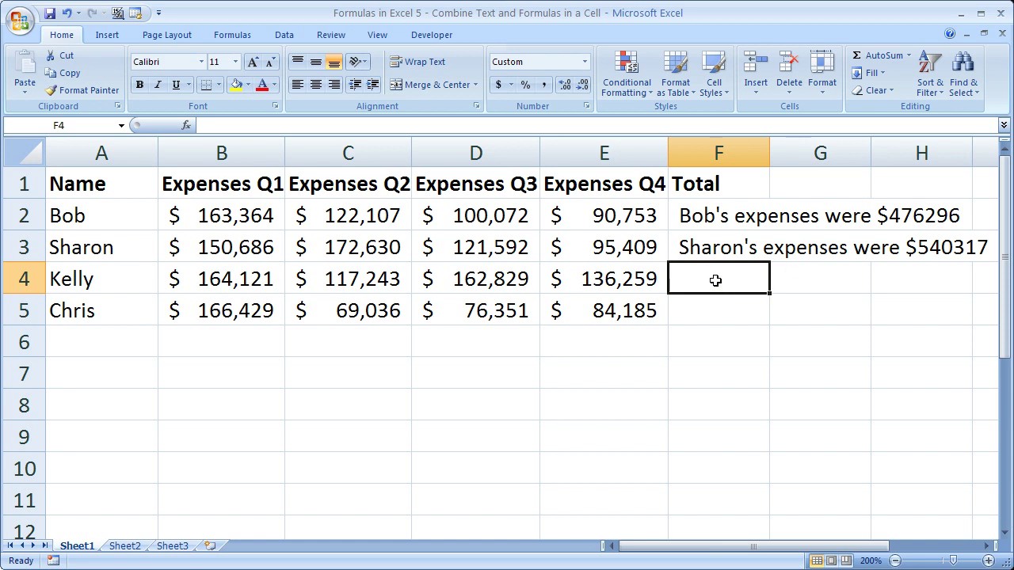
# Fill the F3 formula down through F5 and check the copied formulas in F4 and F5.
pyautogui.click(706, 256)
pyautogui.moveTo(769, 261); pyautogui.dragTo(770, 322)
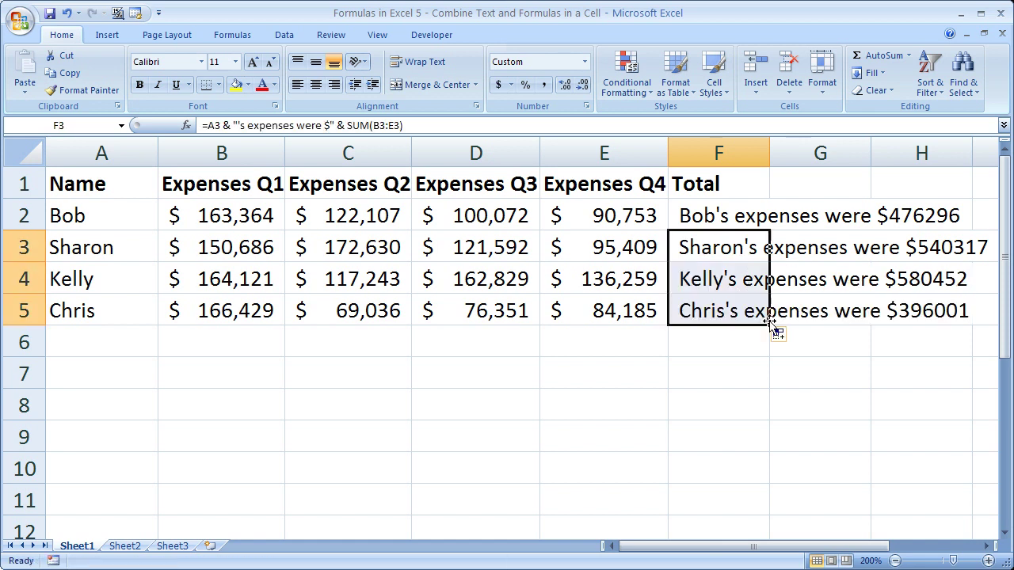
pyautogui.click(727, 282)
pyautogui.click(724, 302)
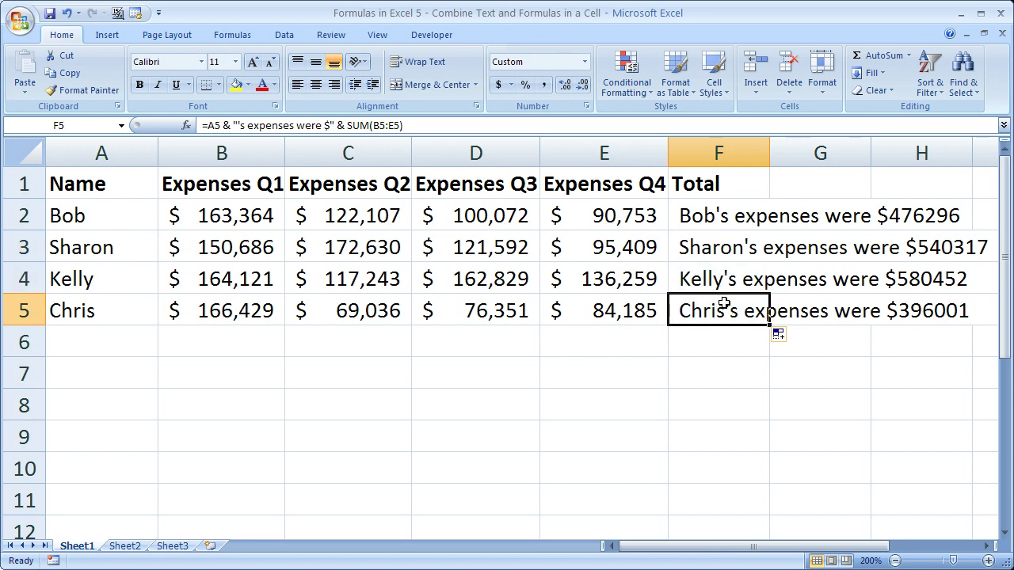
# Hide columns A through E, then undo and redo the hiding.
pyautogui.moveTo(705, 186); pyautogui.dragTo(713, 316)
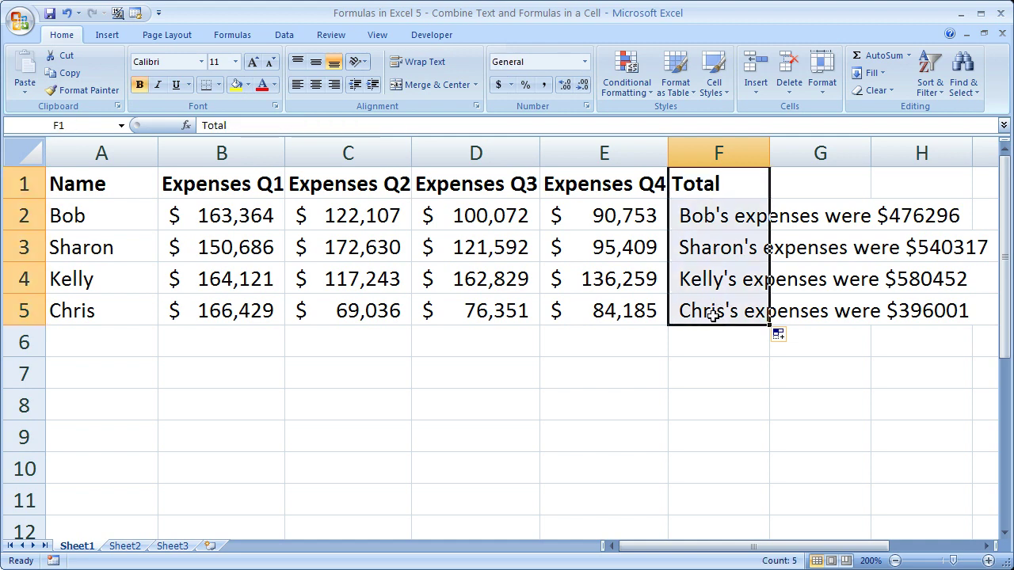
pyautogui.moveTo(606, 152); pyautogui.dragTo(108, 144)
pyautogui.rightClick(108, 151)
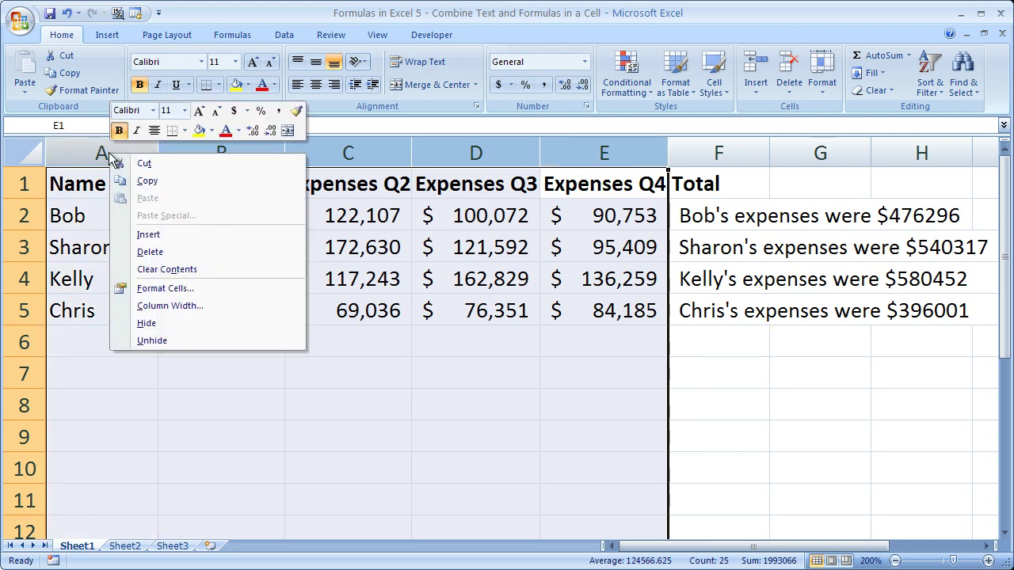
pyautogui.click(171, 325)
pyautogui.click(368, 431)
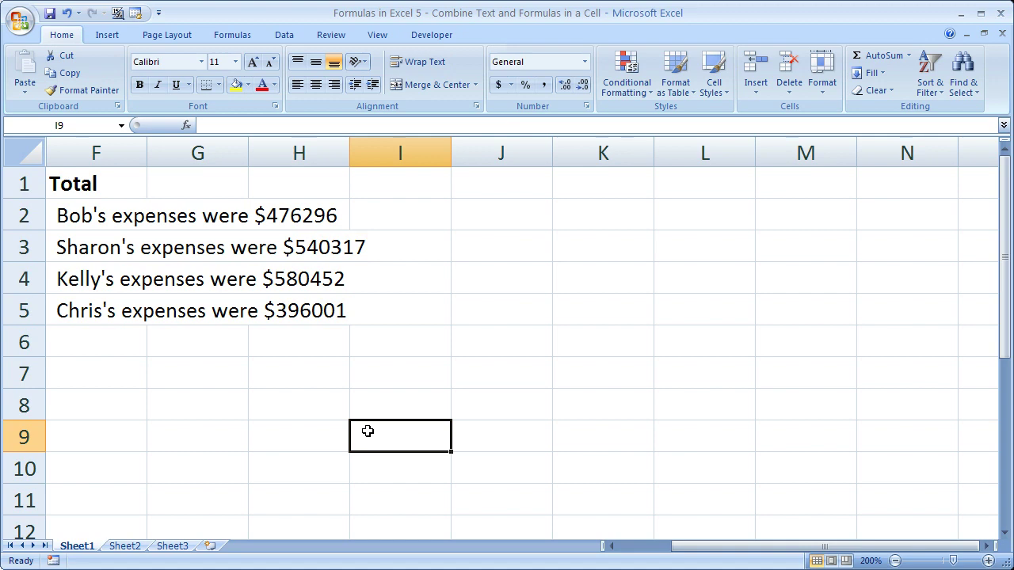
pyautogui.hotkey('ctrl', 'z')
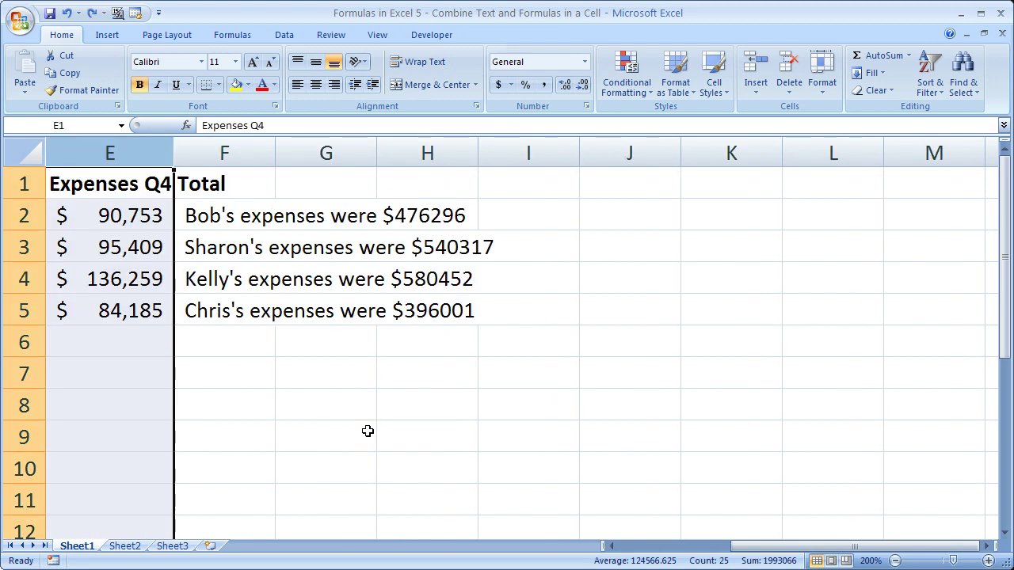
pyautogui.hotkey('ctrl', 'y')
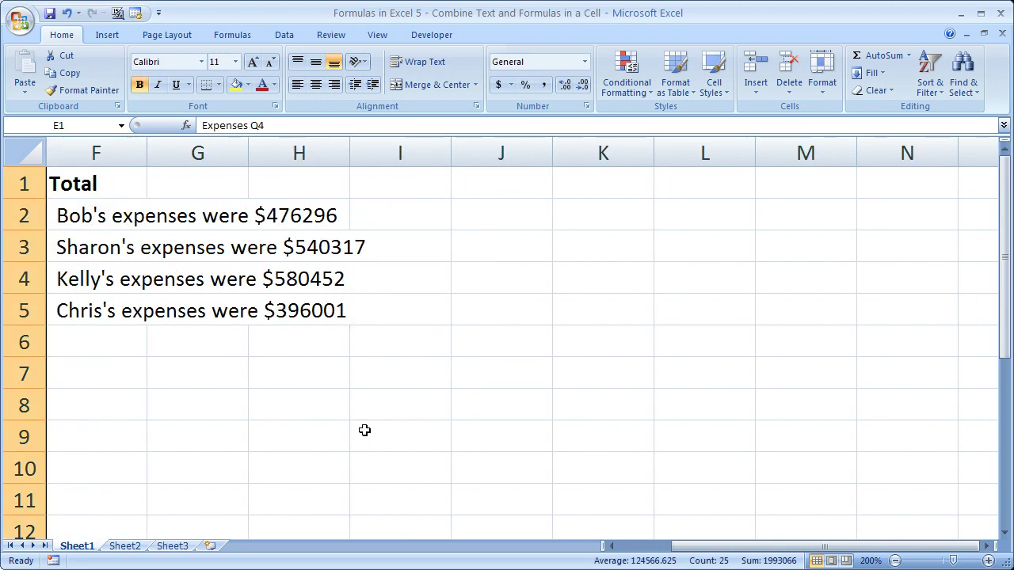
# Unhide columns A through E and clear the column selection.
pyautogui.moveTo(96, 153); pyautogui.dragTo(38, 151)
pyautogui.rightClick(65, 154)
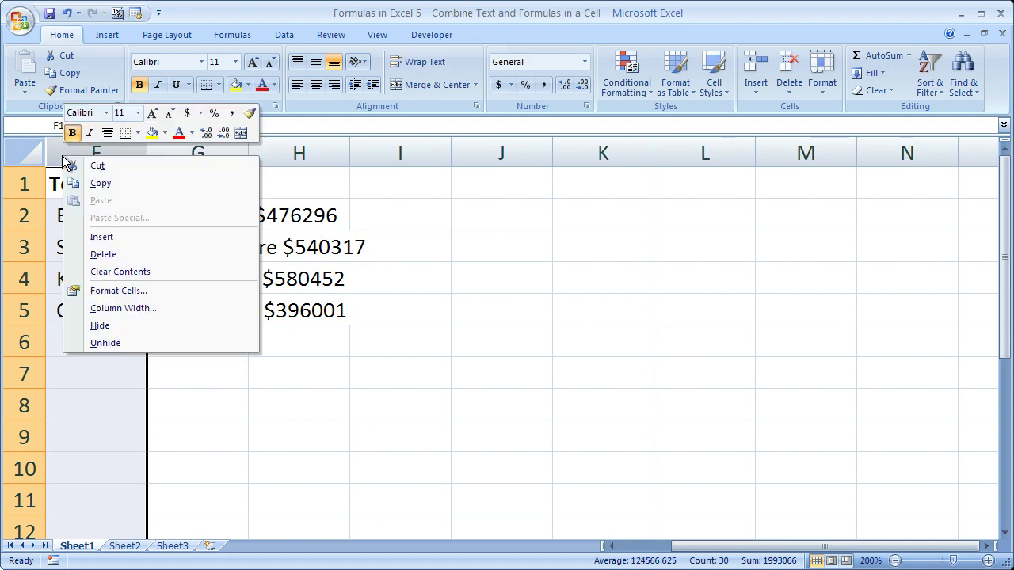
pyautogui.click(106, 343)
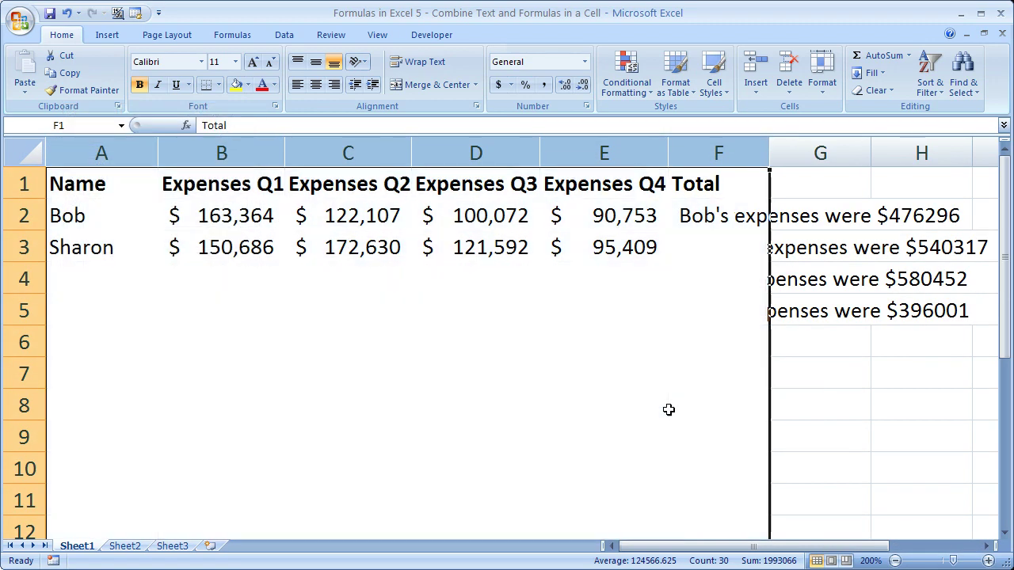
pyautogui.click(669, 408)
# Examine each part of F3's formula: the A3 reference, both ampersands, the quoted text and the SUM function.
pyautogui.click(713, 245)
pyautogui.doubleClick(713, 246)
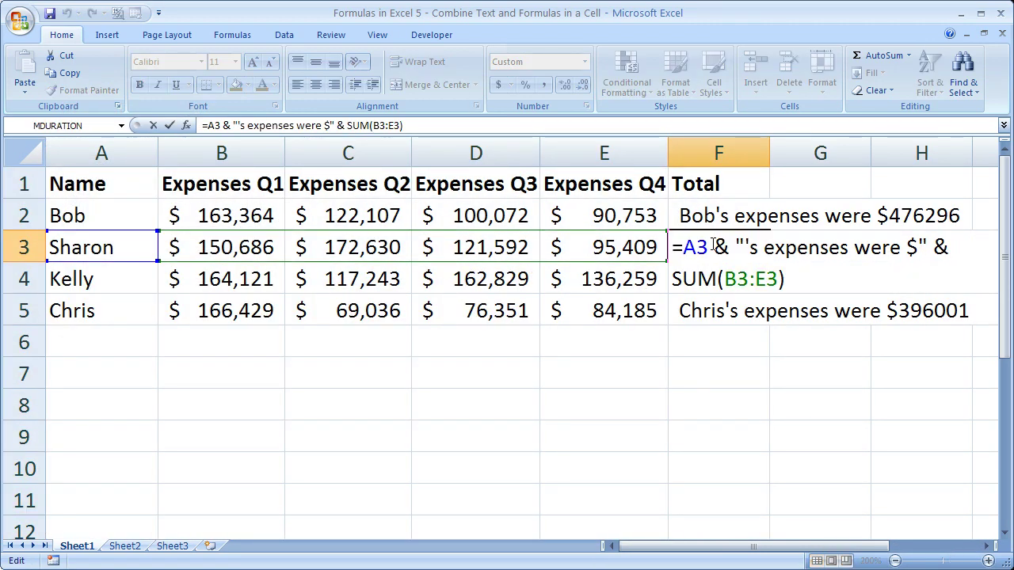
pyautogui.moveTo(682, 248); pyautogui.dragTo(707, 248)
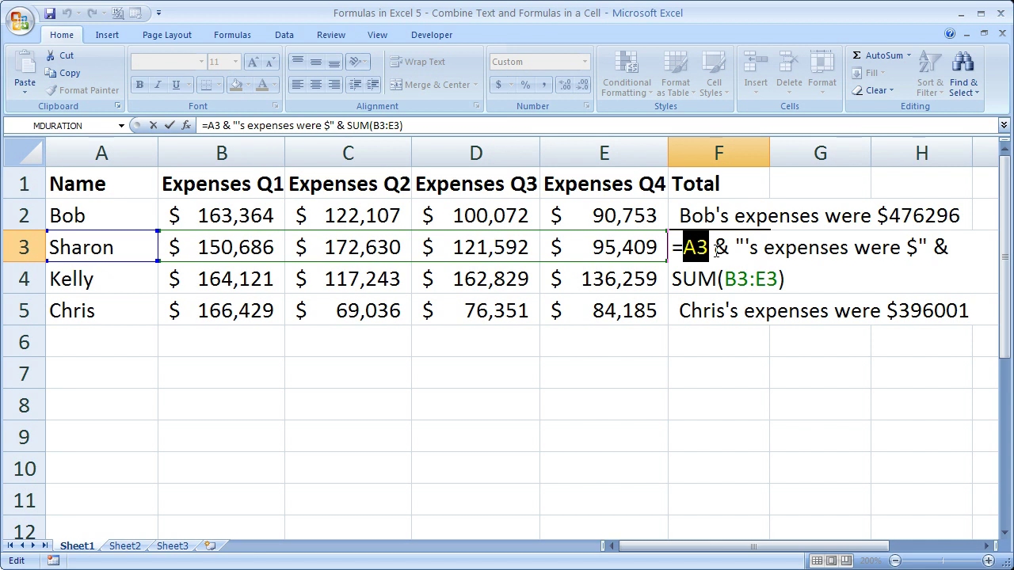
pyautogui.moveTo(714, 249); pyautogui.dragTo(730, 249)
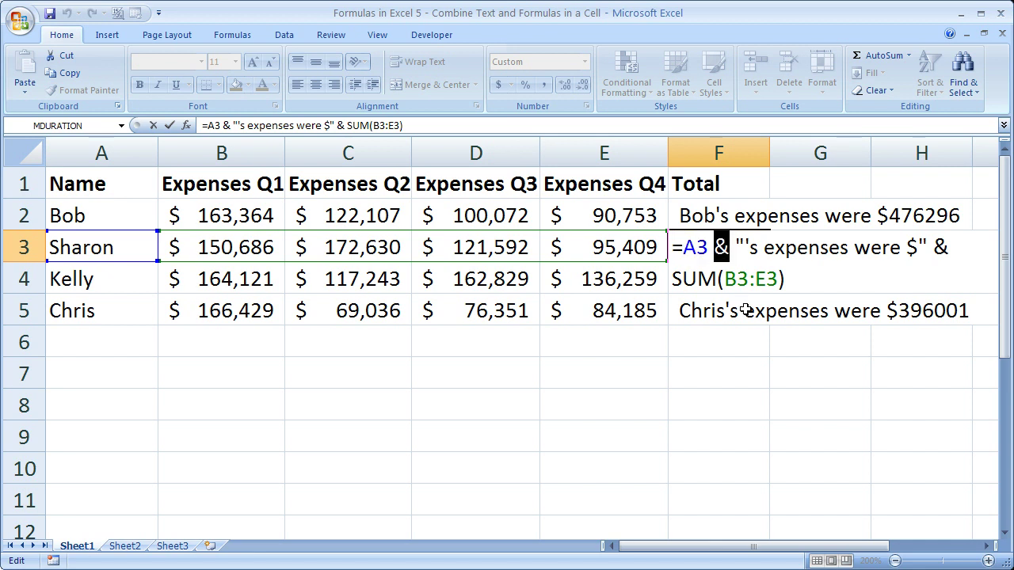
pyautogui.moveTo(735, 247); pyautogui.dragTo(754, 241)
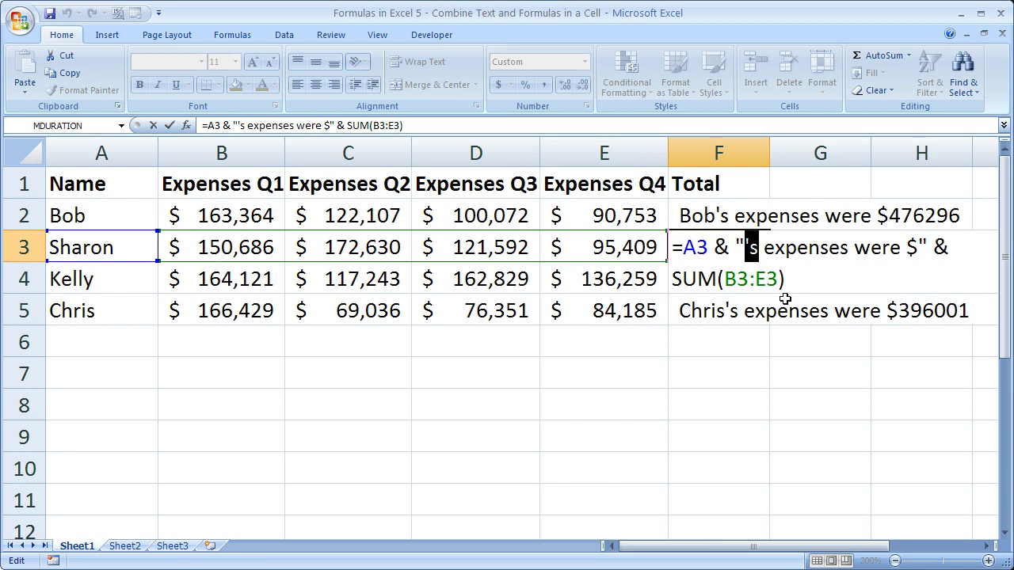
pyautogui.moveTo(759, 247); pyautogui.dragTo(915, 259)
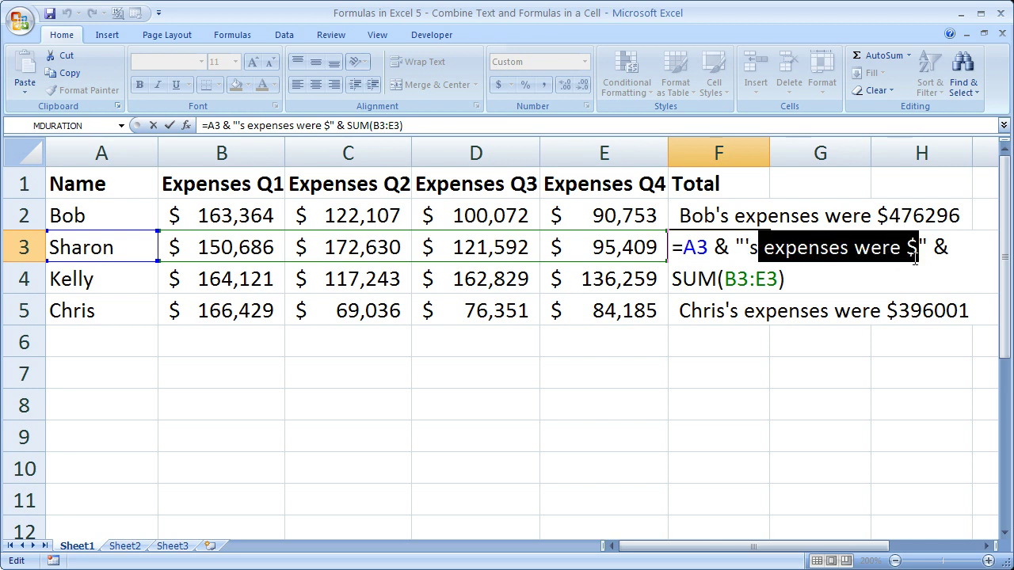
pyautogui.click(919, 249)
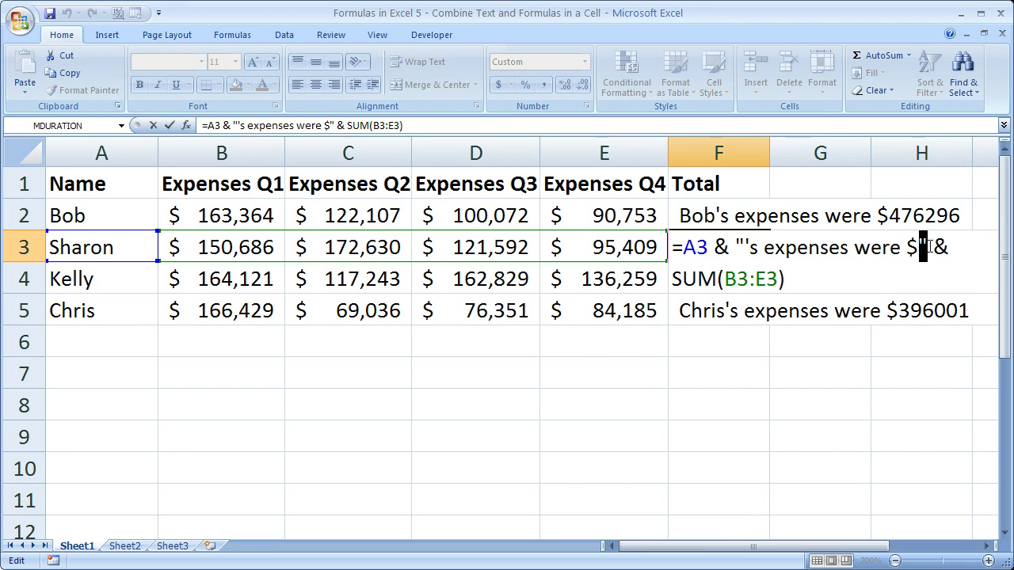
pyautogui.doubleClick(941, 248)
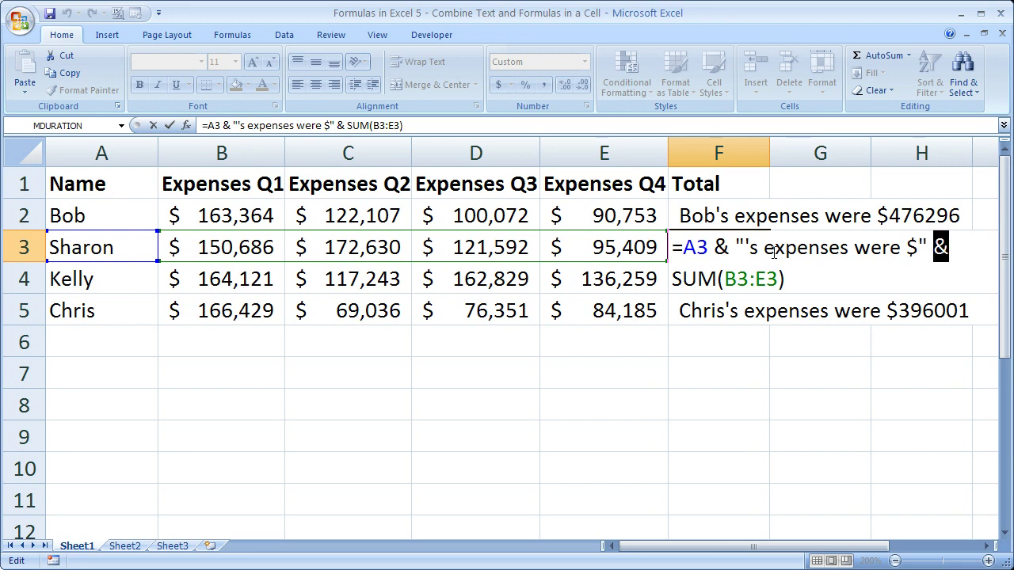
pyautogui.moveTo(706, 271); pyautogui.dragTo(793, 268)
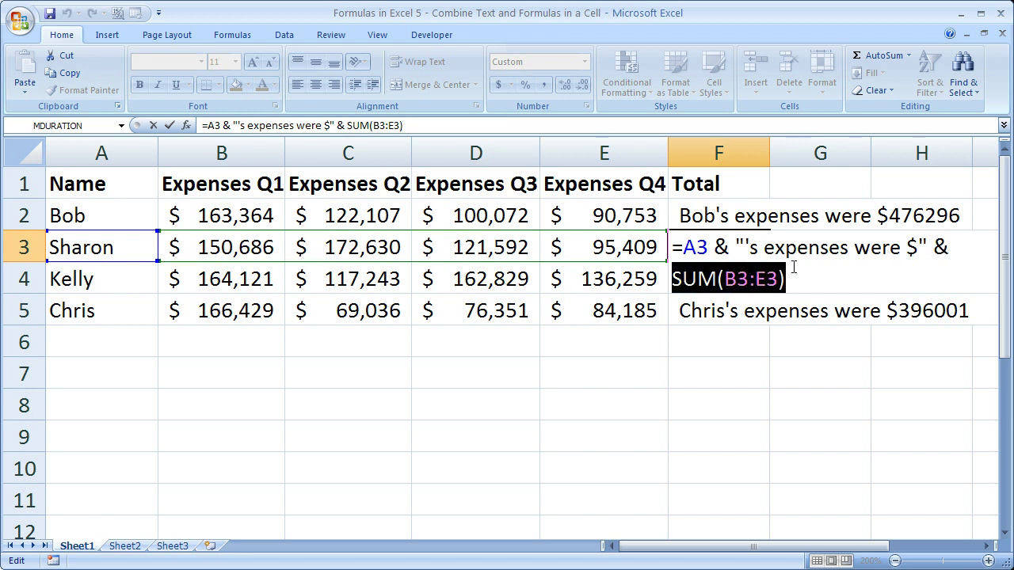